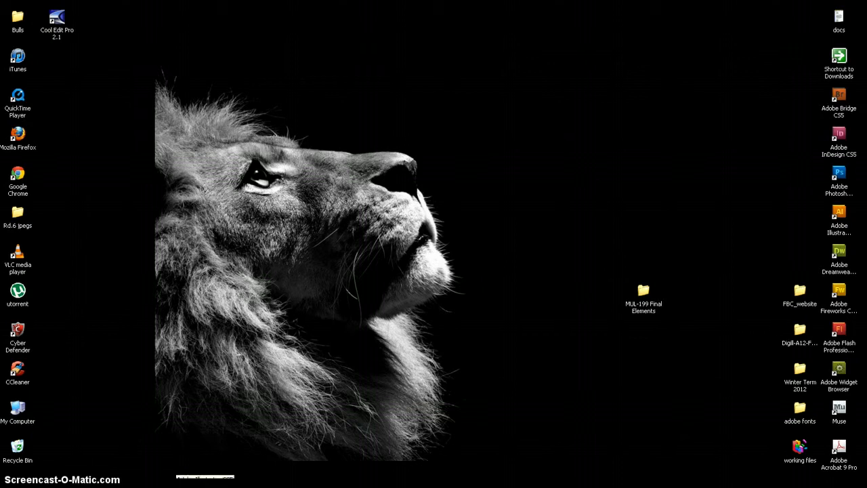
Step: Switch to Adobe Illustrator and start a new document named SOLO with the advanced settings shown
{"action": "left_click", "coordinate": [177, 486]}
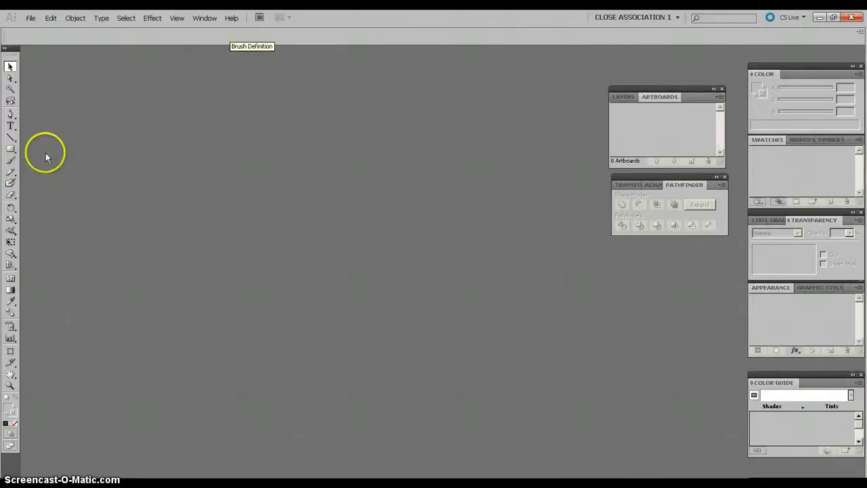
{"action": "left_click", "coordinate": [31, 19]}
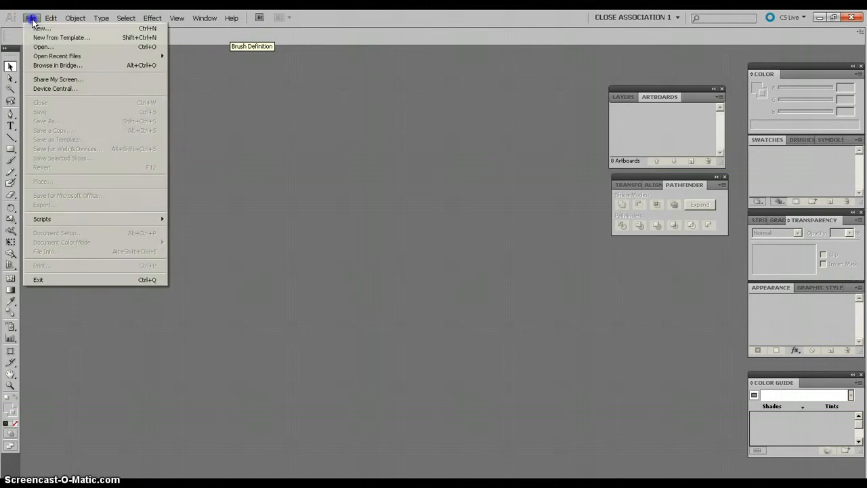
{"action": "left_click", "coordinate": [37, 30]}
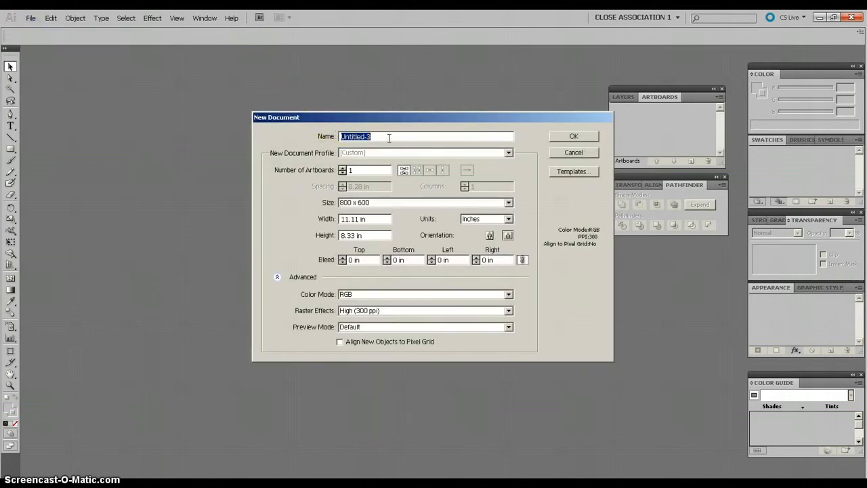
{"action": "type", "text": "SOLO"}
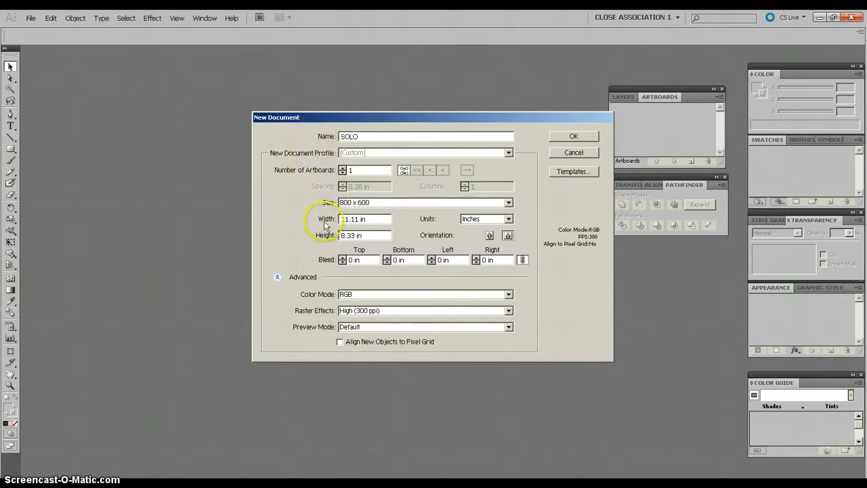
{"action": "left_click", "coordinate": [277, 278]}
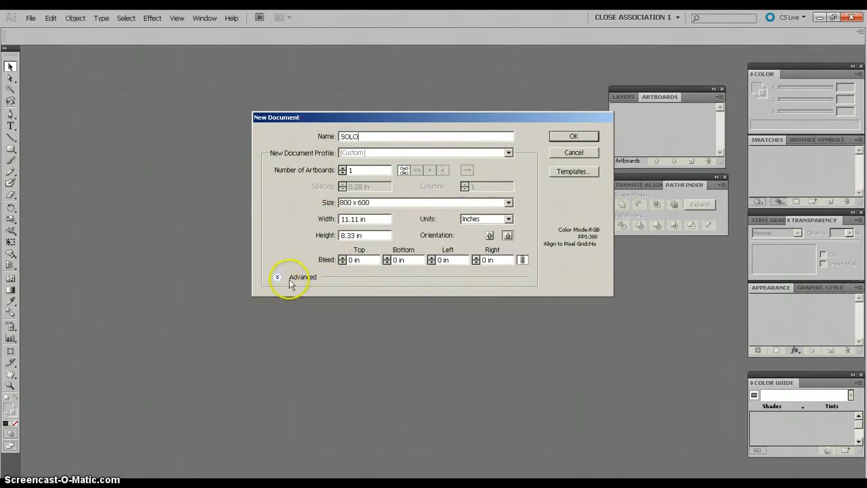
{"action": "left_click", "coordinate": [277, 278]}
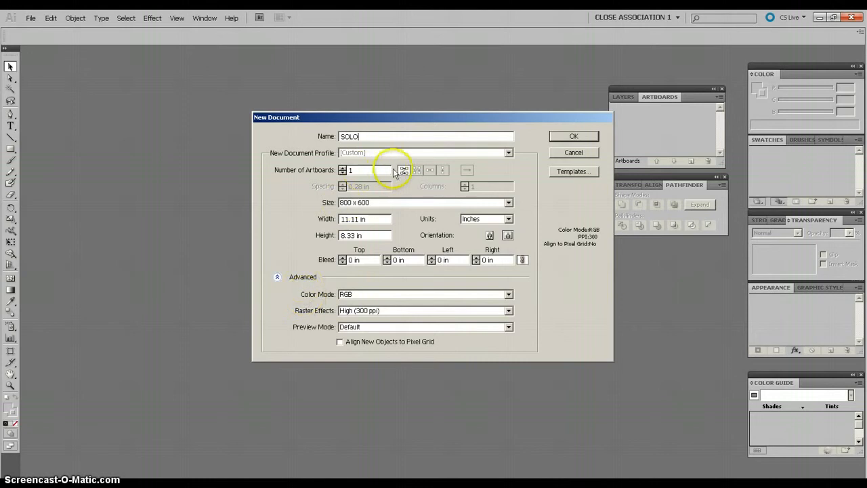
Step: Set the new document's profile to Basic RGB and its units to Inches
{"action": "left_click", "coordinate": [508, 153]}
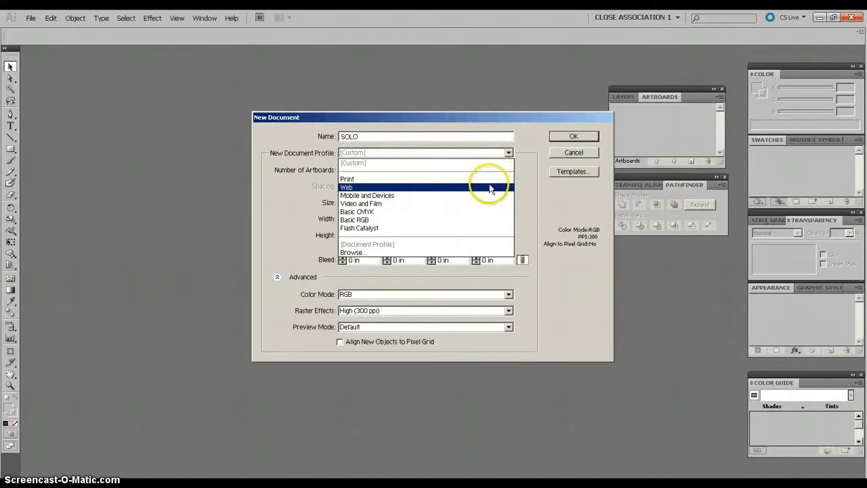
{"action": "left_click", "coordinate": [446, 223]}
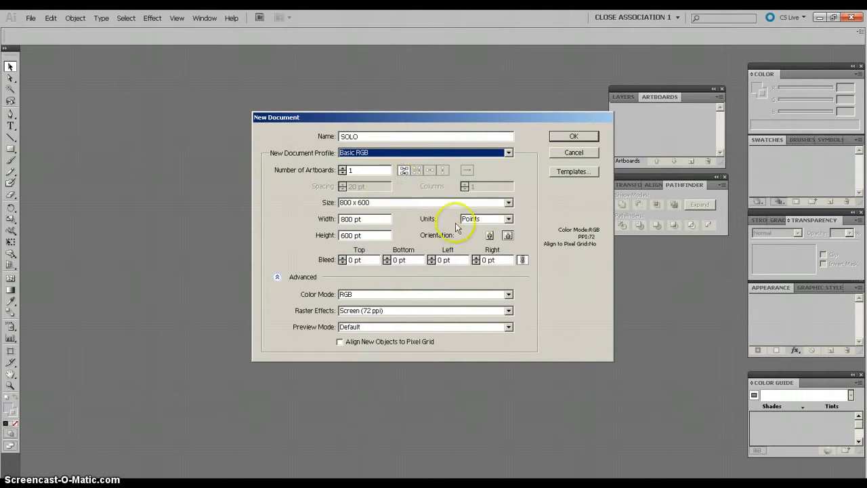
{"action": "left_click", "coordinate": [509, 219]}
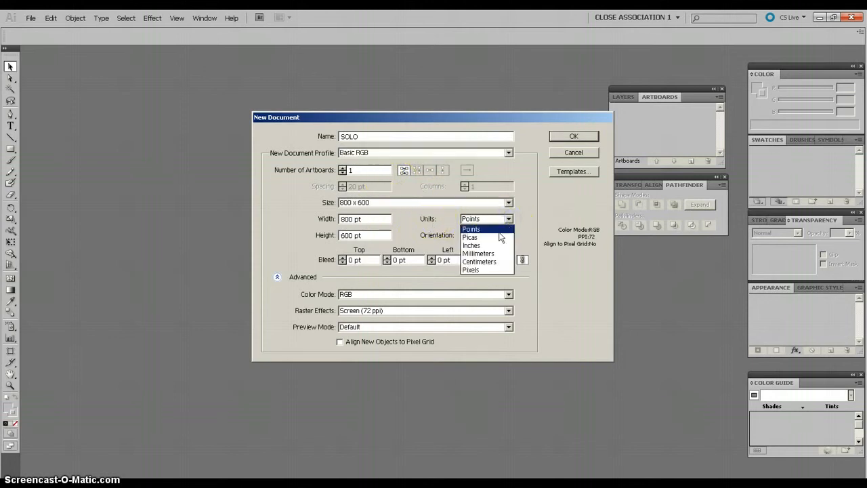
{"action": "left_click", "coordinate": [482, 248]}
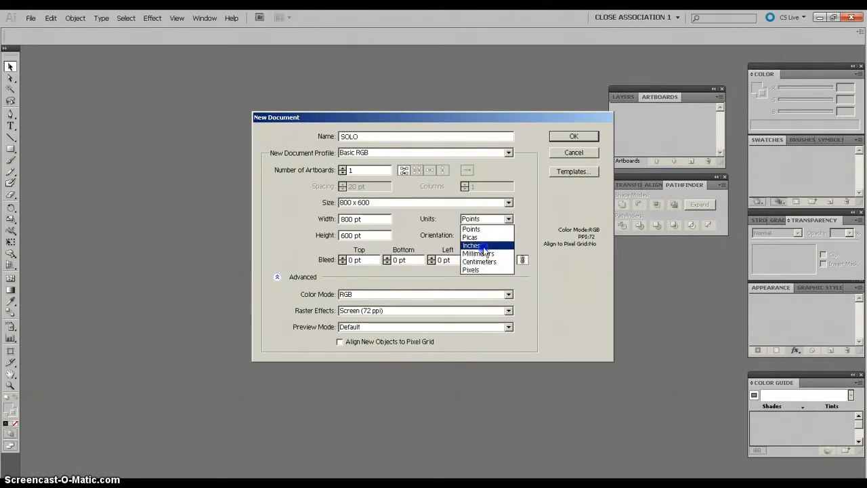
{"action": "left_click", "coordinate": [486, 245]}
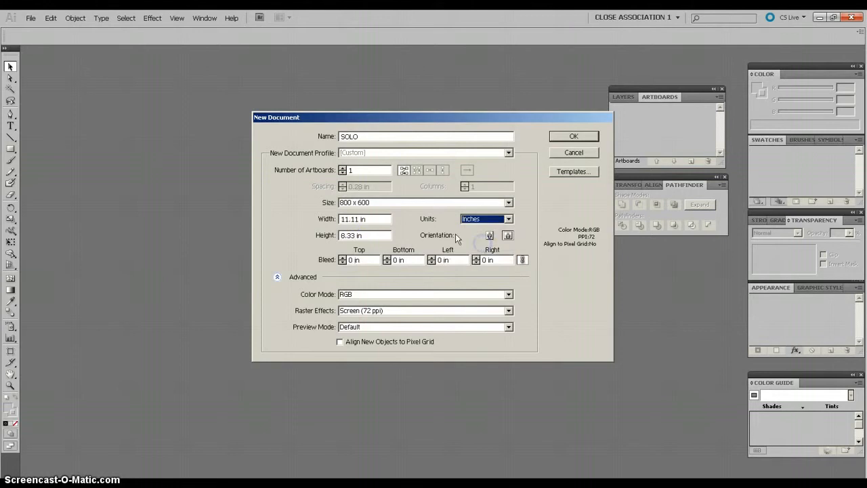
{"action": "left_click", "coordinate": [357, 235]}
Step: Create the document with 2 artboards and High (300 ppi) raster effects
{"action": "left_click", "coordinate": [343, 167]}
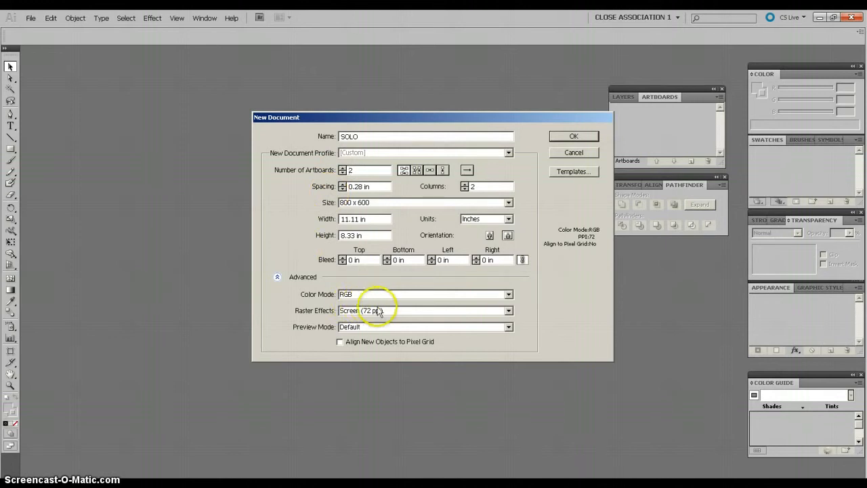
{"action": "left_click", "coordinate": [509, 311]}
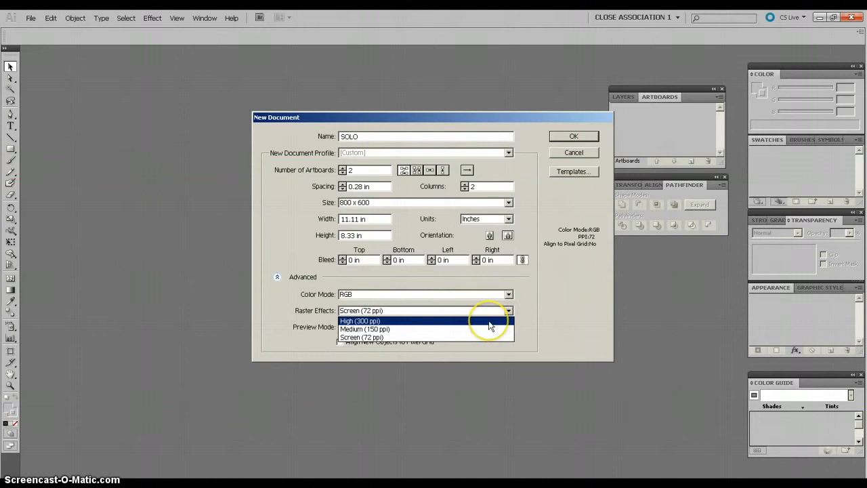
{"action": "left_click", "coordinate": [353, 320]}
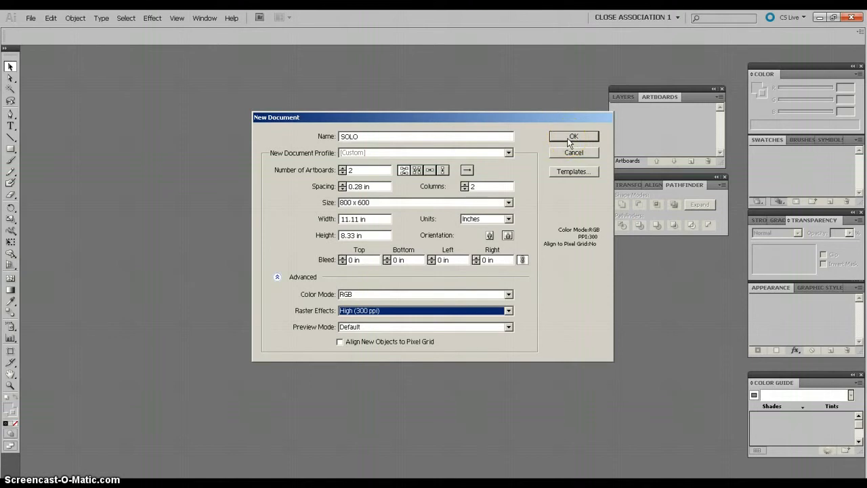
{"action": "left_click", "coordinate": [571, 138]}
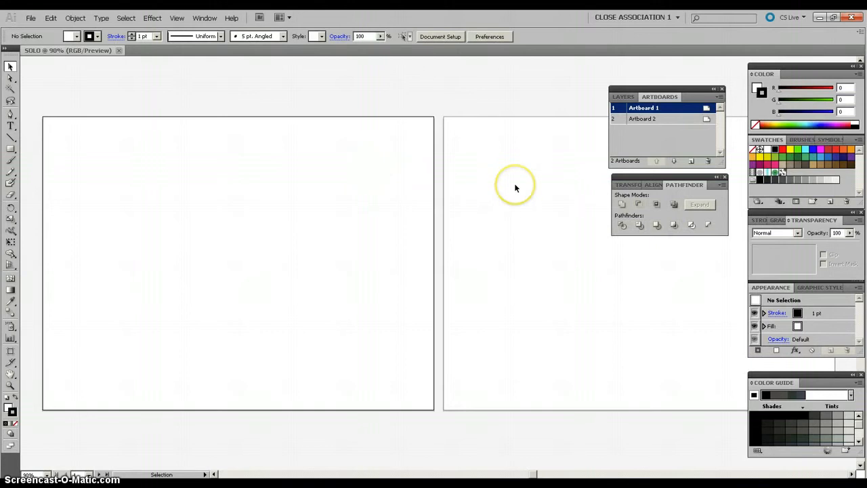
Step: Show the rulers in the SOLO document and make Artboard 1 the active artboard
{"action": "key", "text": "ctrl+minus"}
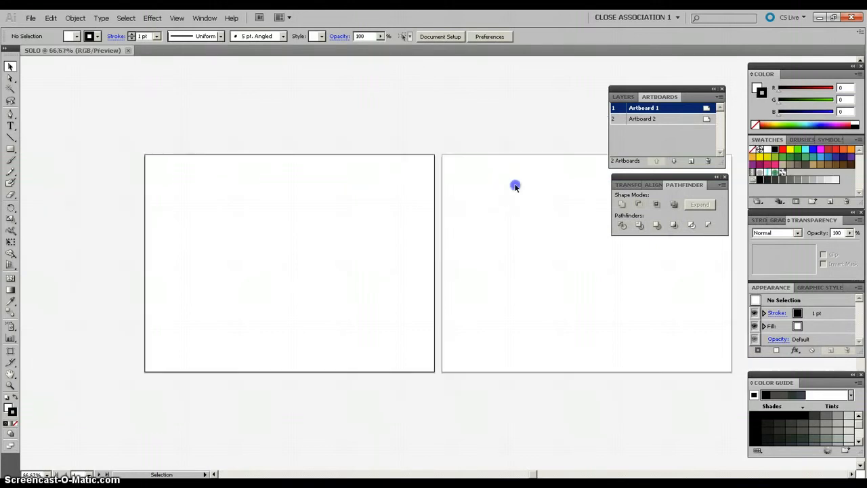
{"action": "left_click", "coordinate": [514, 183]}
{"action": "left_click", "coordinate": [397, 188]}
{"action": "left_click", "coordinate": [462, 182]}
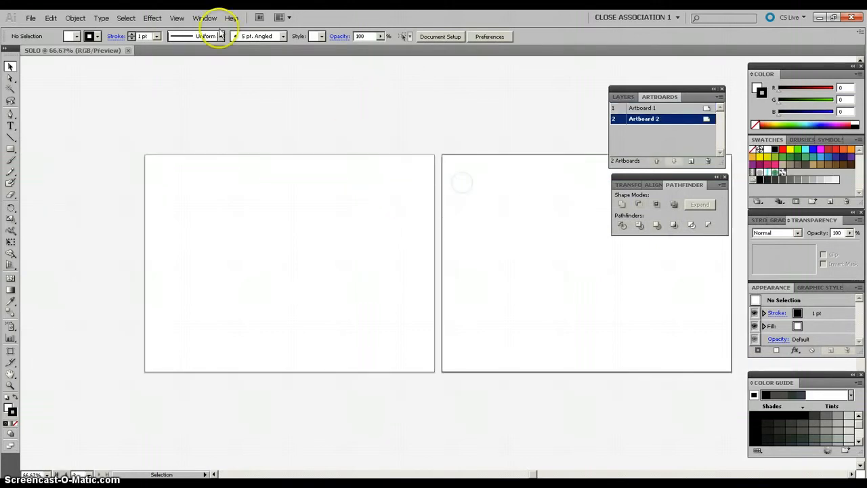
{"action": "left_click", "coordinate": [201, 19]}
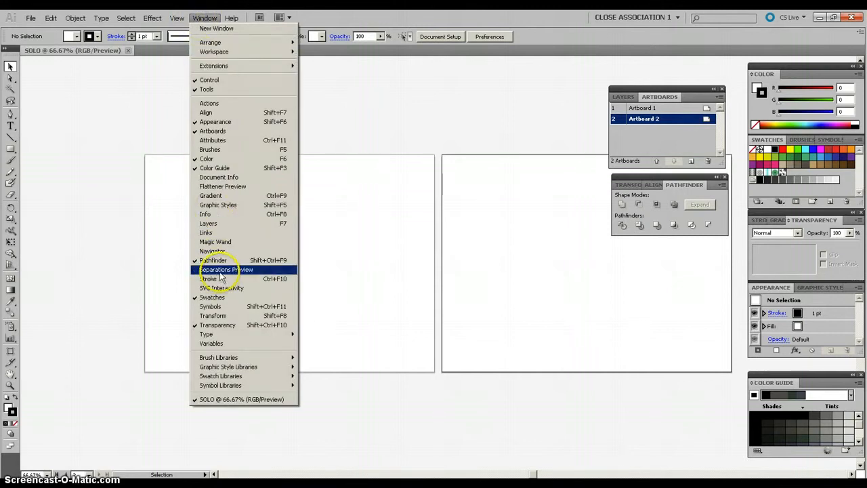
{"action": "mouse_move", "coordinate": [178, 17]}
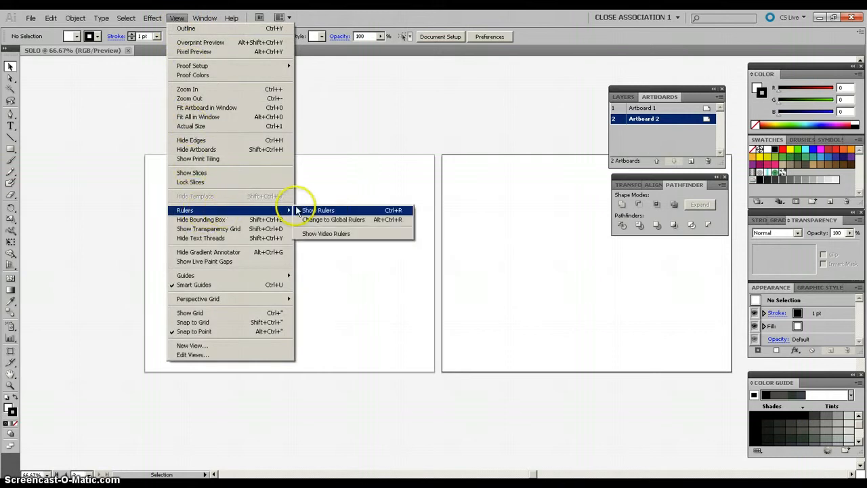
{"action": "left_click", "coordinate": [325, 210]}
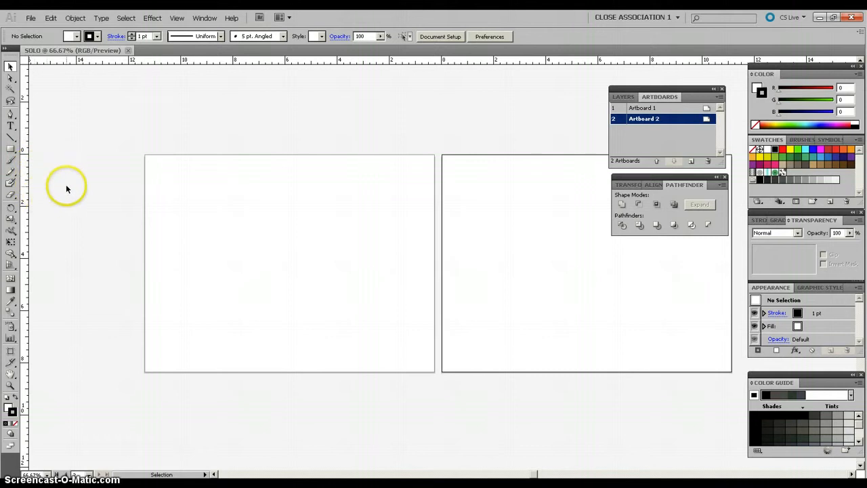
{"action": "left_click", "coordinate": [183, 205]}
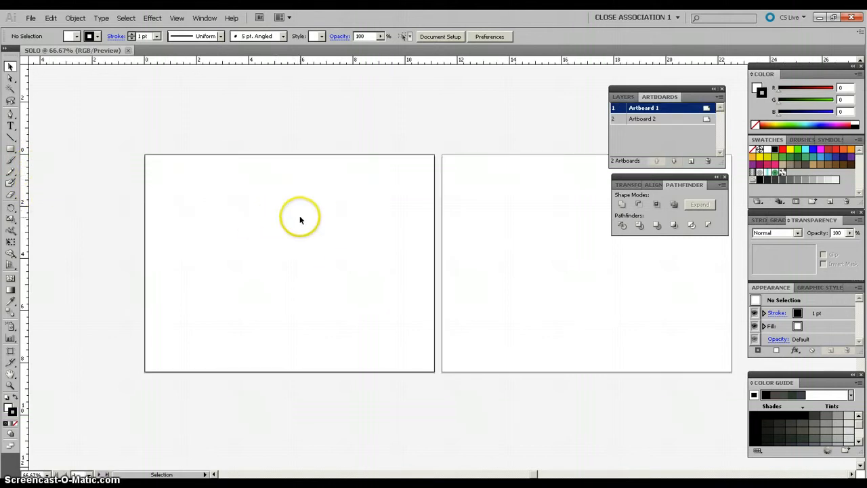
Step: Open the file flockofbirds [Converted] from the vectors folder
{"action": "left_click", "coordinate": [30, 18]}
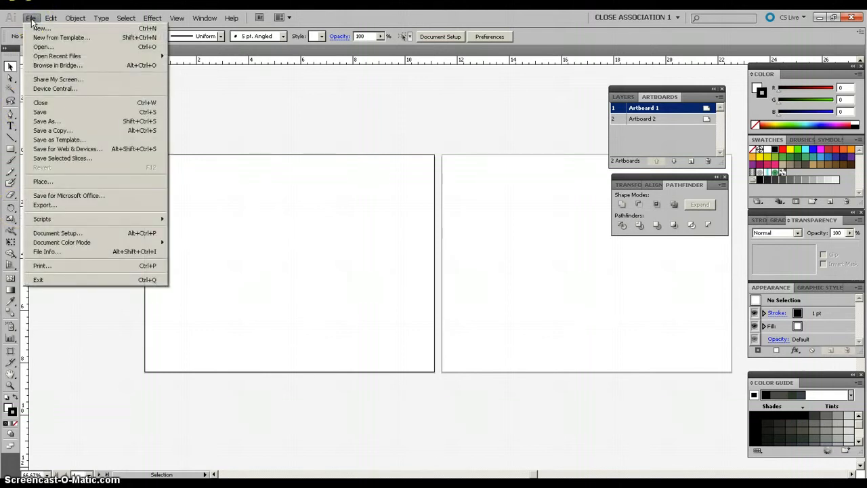
{"action": "left_click", "coordinate": [37, 48]}
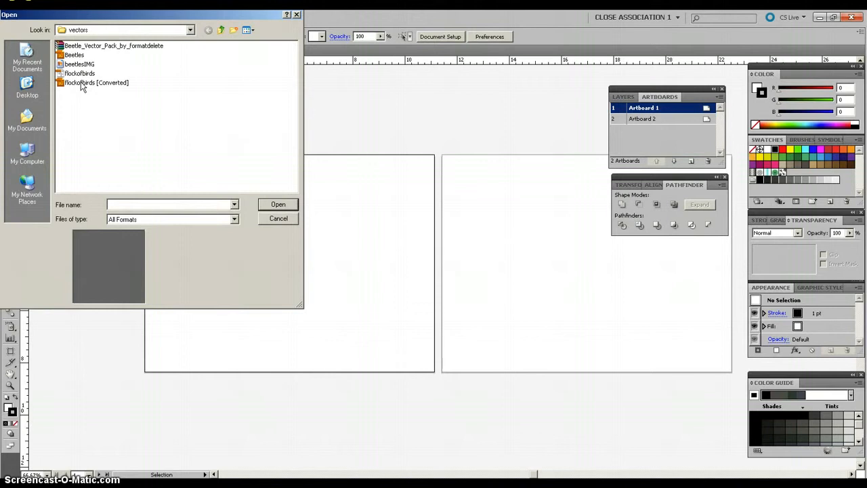
{"action": "double_click", "coordinate": [80, 84]}
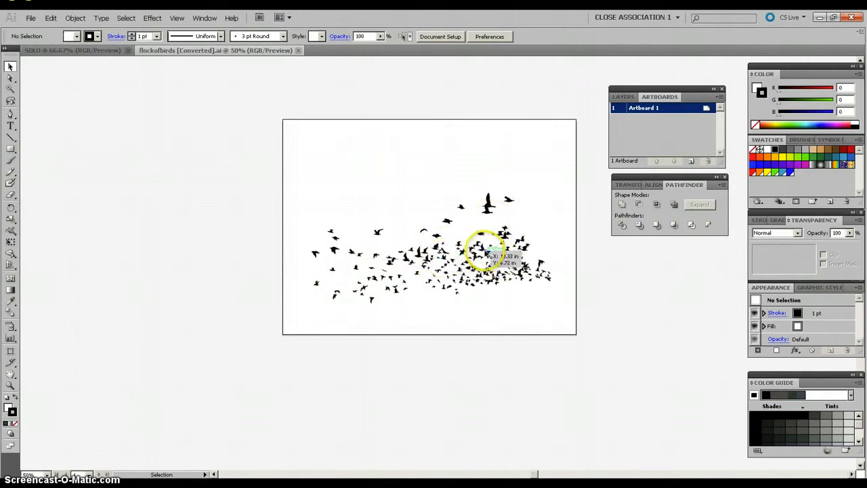
Step: Ungroup the flock of birds artwork into individual birds and deselect it
{"action": "left_click", "coordinate": [485, 253]}
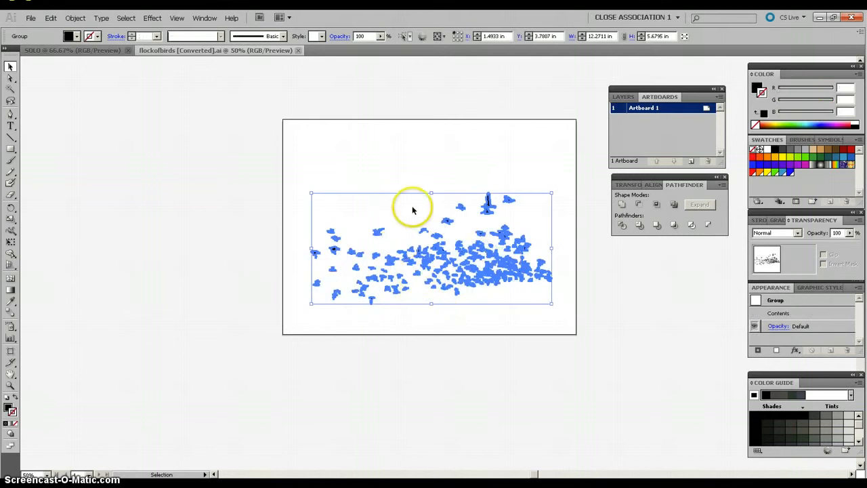
{"action": "left_click", "coordinate": [75, 19]}
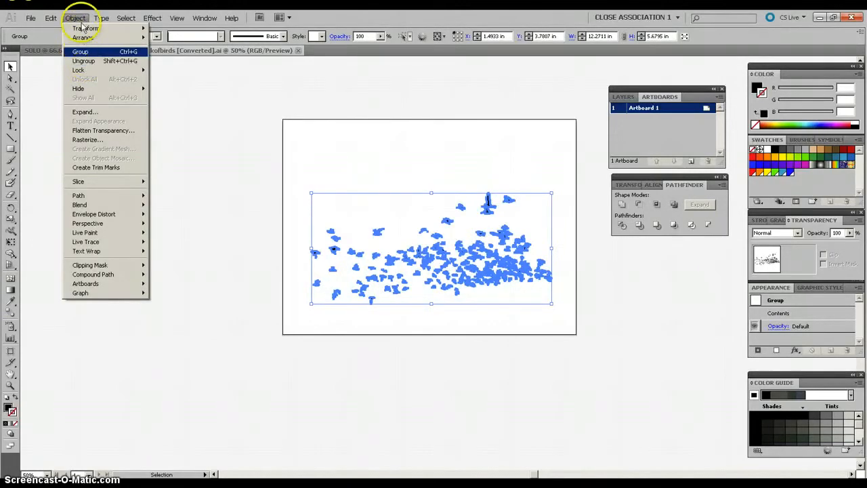
{"action": "left_click", "coordinate": [83, 61]}
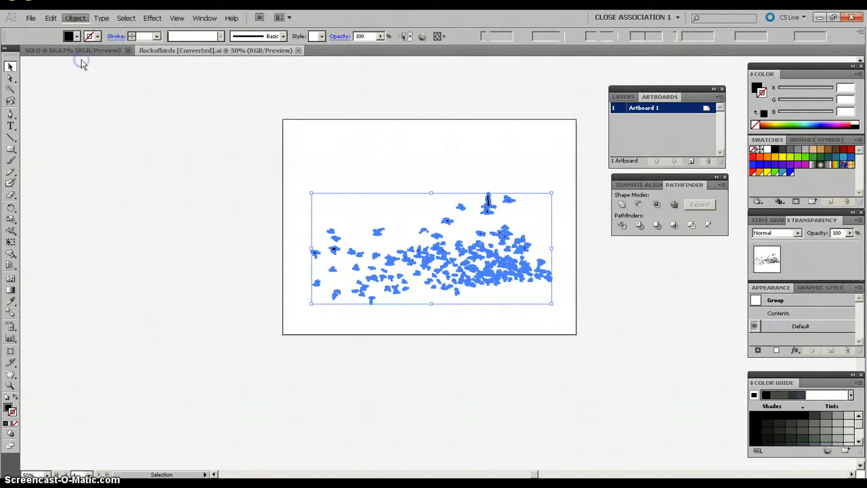
{"action": "left_click", "coordinate": [416, 175]}
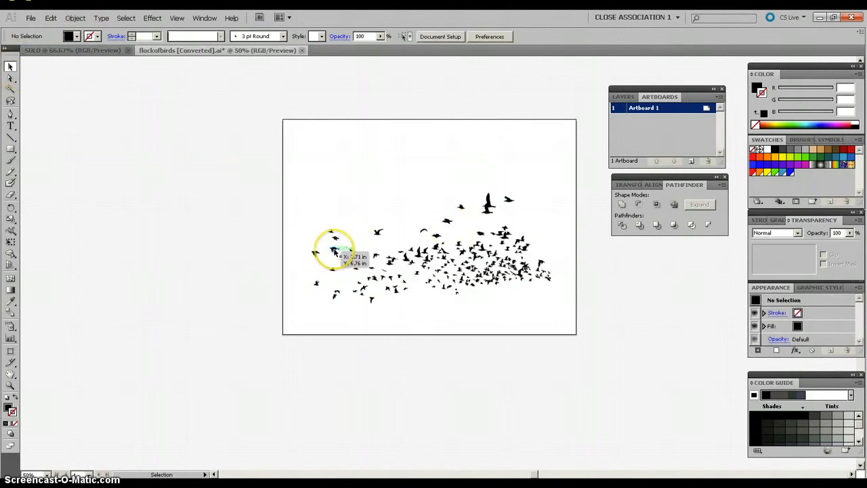
Step: Move several individual birds from the flock to new positions around its upper, left and lower edges
{"action": "left_click_drag", "start_coordinate": [319, 223], "coordinate": [313, 197]}
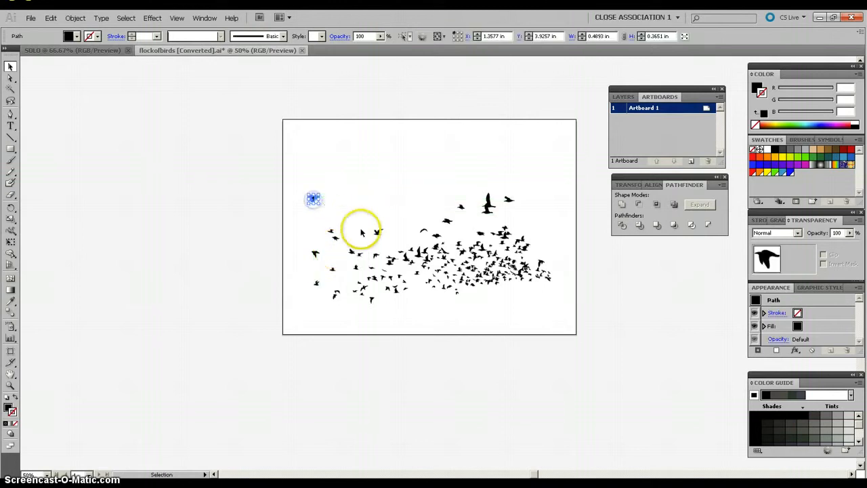
{"action": "left_click_drag", "start_coordinate": [373, 237], "coordinate": [368, 207]}
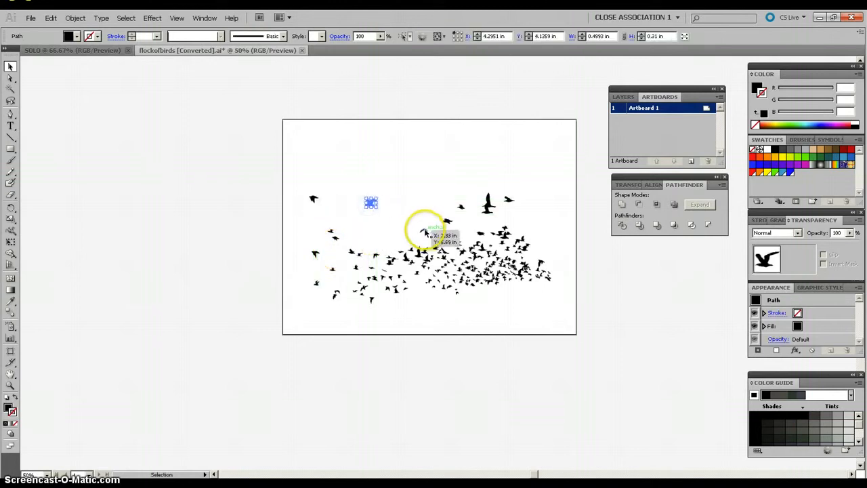
{"action": "left_click_drag", "start_coordinate": [424, 231], "coordinate": [386, 229]}
{"action": "left_click_drag", "start_coordinate": [437, 249], "coordinate": [466, 295]}
{"action": "left_click_drag", "start_coordinate": [374, 274], "coordinate": [364, 235]}
{"action": "left_click_drag", "start_coordinate": [446, 221], "coordinate": [440, 199]}
{"action": "left_click", "coordinate": [416, 189]}
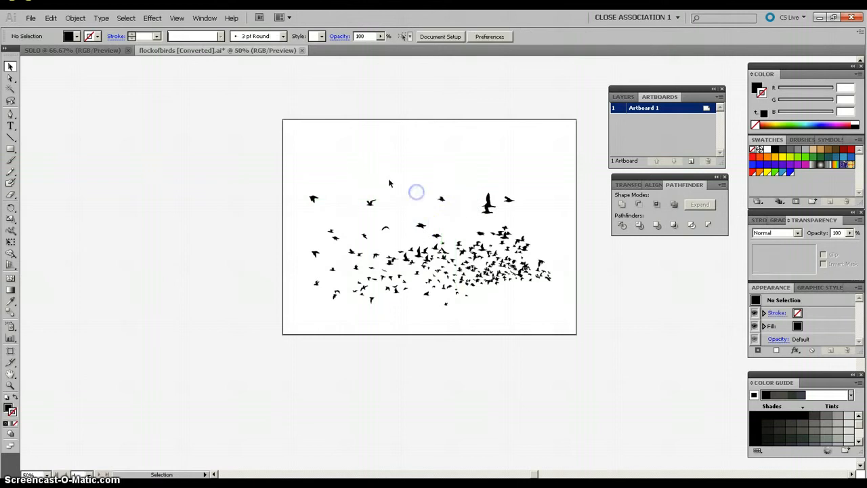
{"action": "left_click_drag", "start_coordinate": [462, 252], "coordinate": [459, 240]}
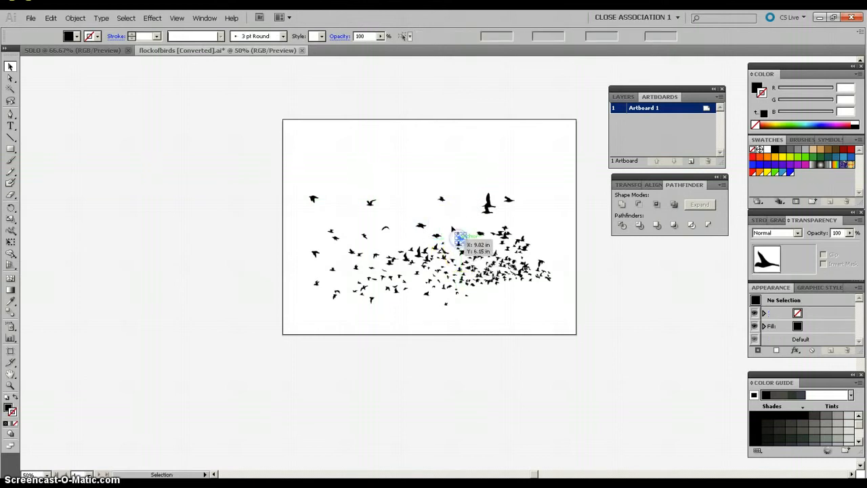
{"action": "left_click", "coordinate": [452, 226]}
{"action": "left_click", "coordinate": [421, 236]}
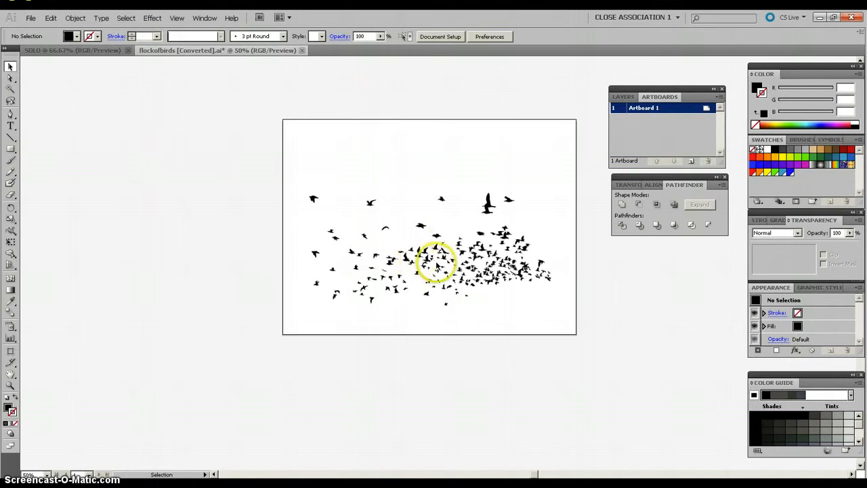
{"action": "left_click", "coordinate": [441, 199]}
{"action": "left_click_drag", "start_coordinate": [441, 199], "coordinate": [446, 213]}
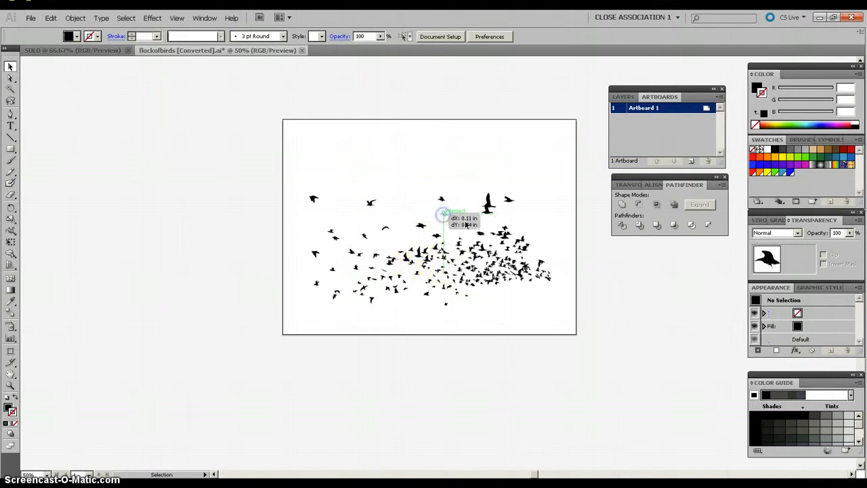
Step: Select all the individual birds on the artboard and group them into one object
{"action": "left_click", "coordinate": [421, 175]}
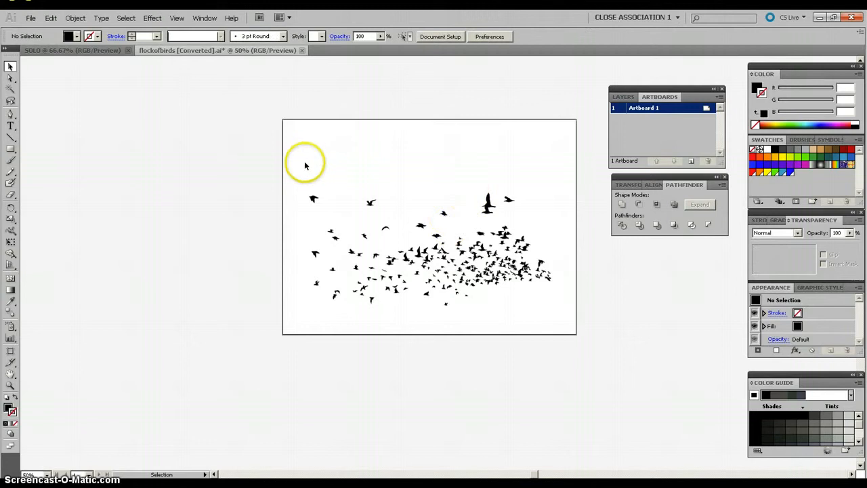
{"action": "left_click_drag", "start_coordinate": [296, 165], "coordinate": [565, 319]}
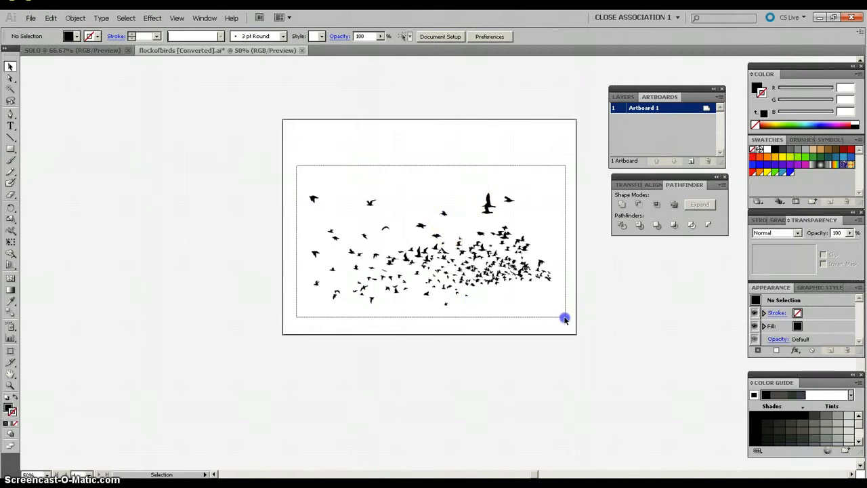
{"action": "left_click_drag", "start_coordinate": [565, 318], "coordinate": [564, 317]}
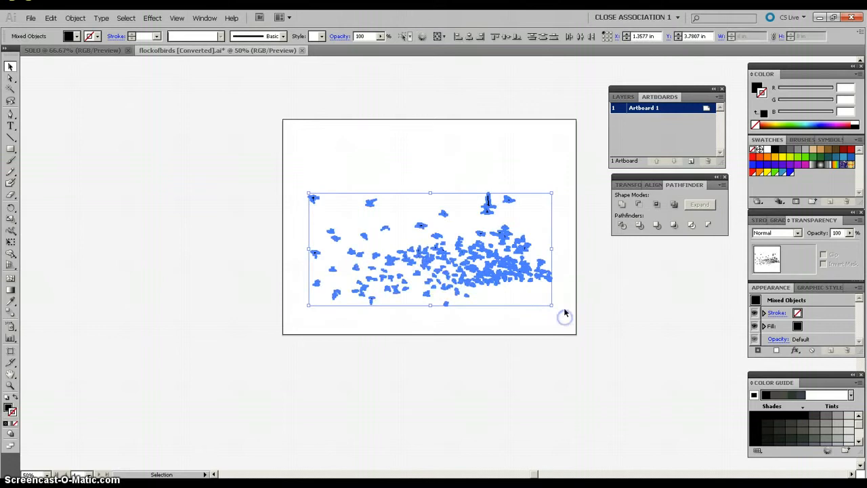
{"action": "left_click", "coordinate": [75, 18]}
{"action": "left_click", "coordinate": [76, 51]}
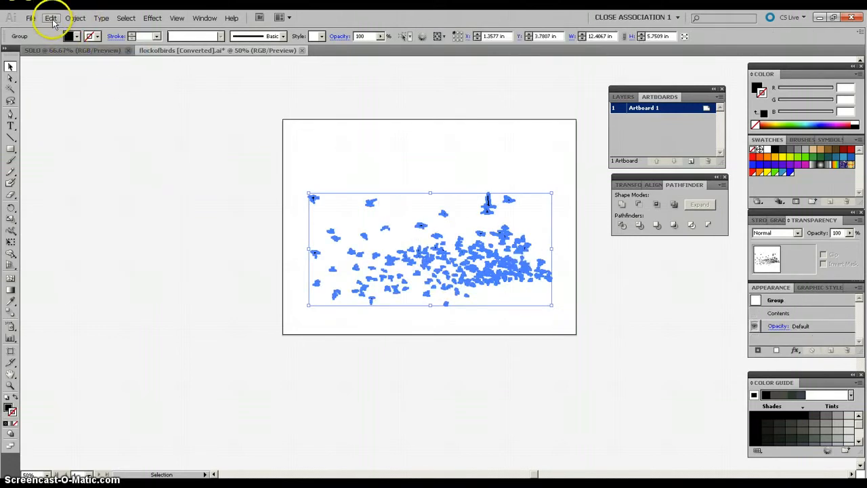
Step: Cut the grouped flock and paste it in front in the SOLO document
{"action": "left_click", "coordinate": [51, 17]}
{"action": "left_click", "coordinate": [54, 51]}
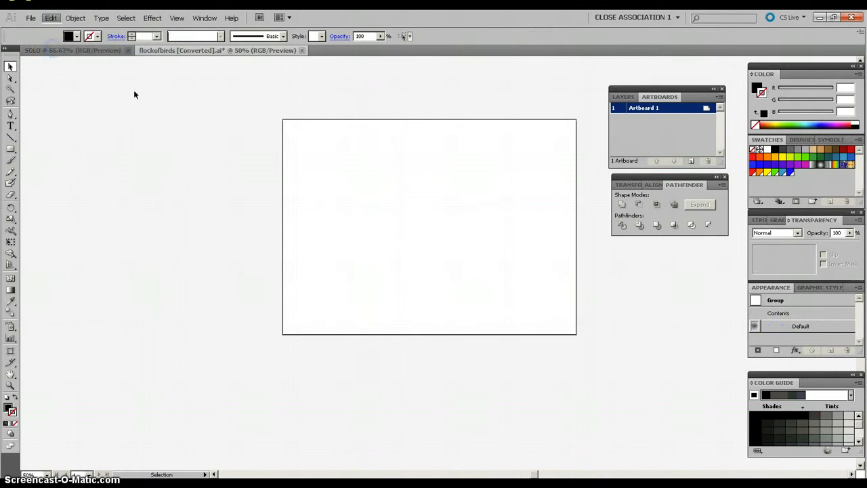
{"action": "left_click", "coordinate": [107, 52]}
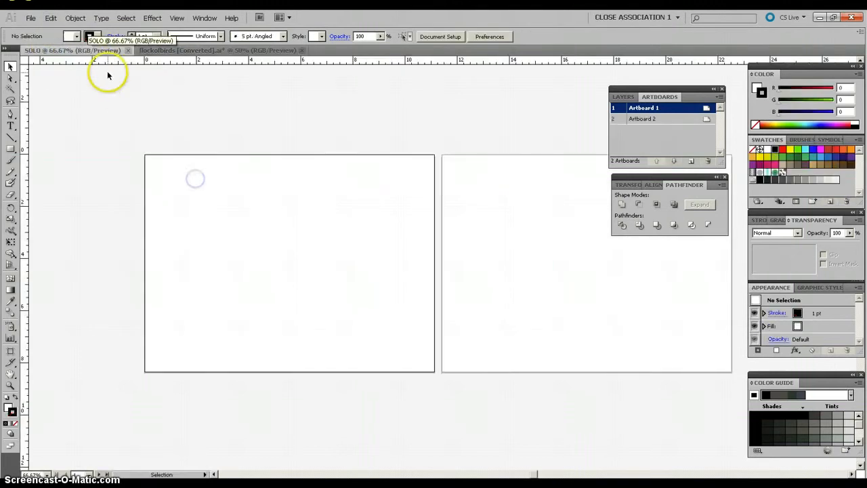
{"action": "left_click", "coordinate": [50, 18]}
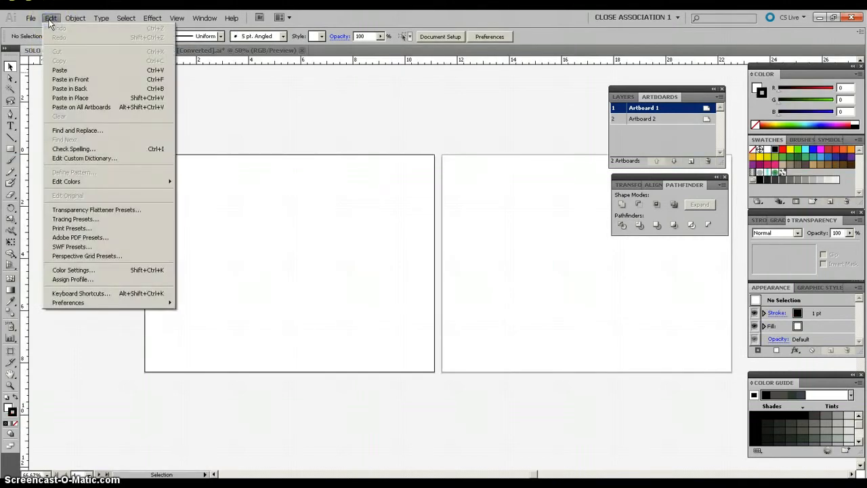
{"action": "left_click", "coordinate": [66, 80]}
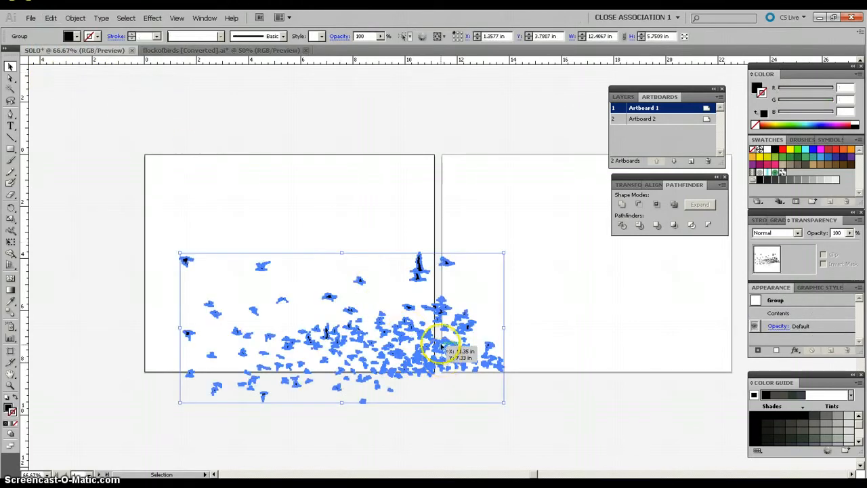
Step: Scale the flock down to about 8.69 by 4.03 in, position it inside Artboard 1 and deselect it
{"action": "left_click_drag", "start_coordinate": [428, 342], "coordinate": [357, 260]}
{"action": "left_click_drag", "start_coordinate": [430, 246], "coordinate": [349, 246]}
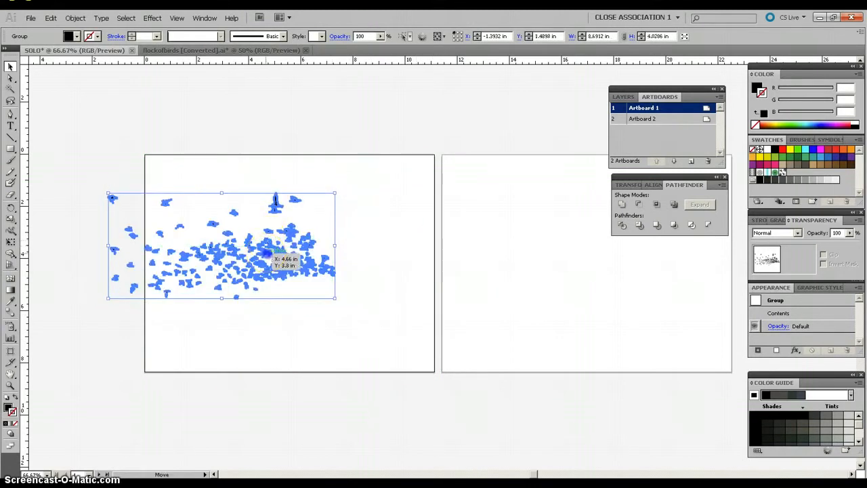
{"action": "left_click_drag", "start_coordinate": [269, 254], "coordinate": [344, 251]}
{"action": "left_click", "coordinate": [400, 183]}
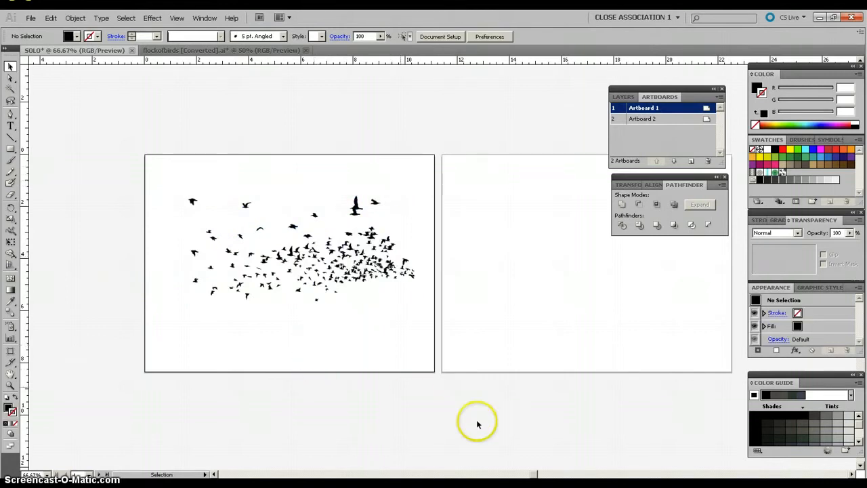
Step: Create an area type box about 9.79 by 5.65 in on Artboard 2 and enter the text SOLO
{"action": "left_click_drag", "start_coordinate": [532, 473], "coordinate": [538, 474]}
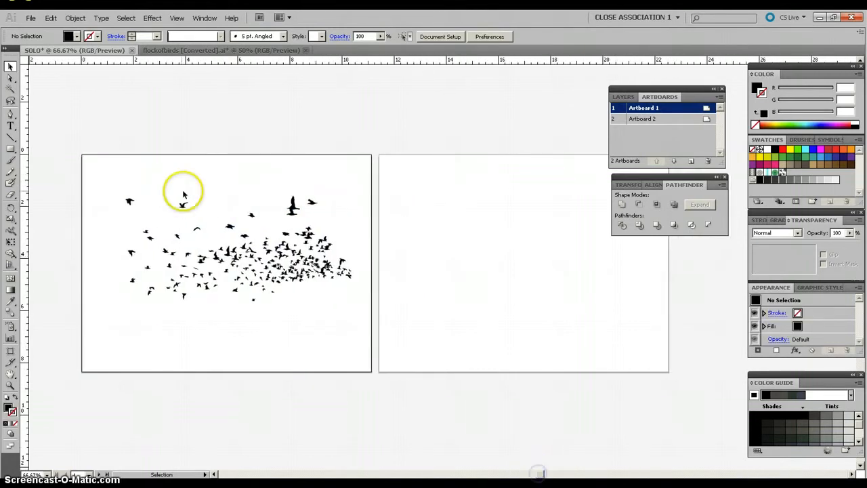
{"action": "left_click", "coordinate": [11, 129]}
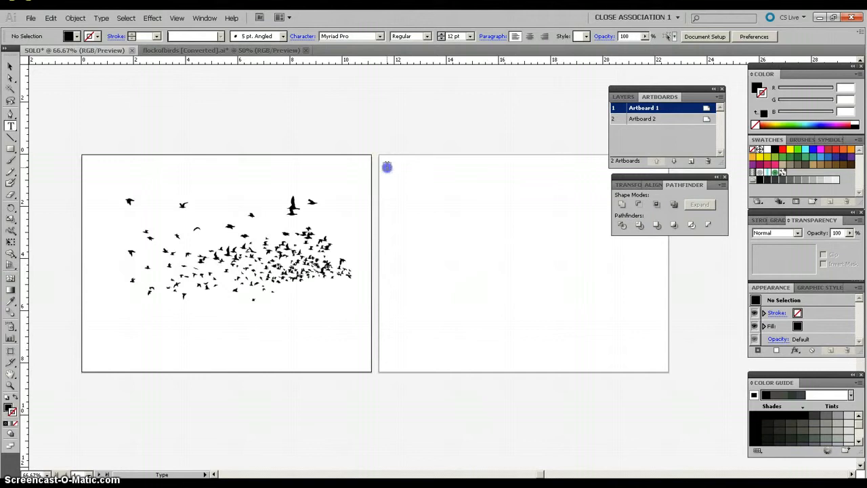
{"action": "left_click_drag", "start_coordinate": [387, 166], "coordinate": [643, 314]}
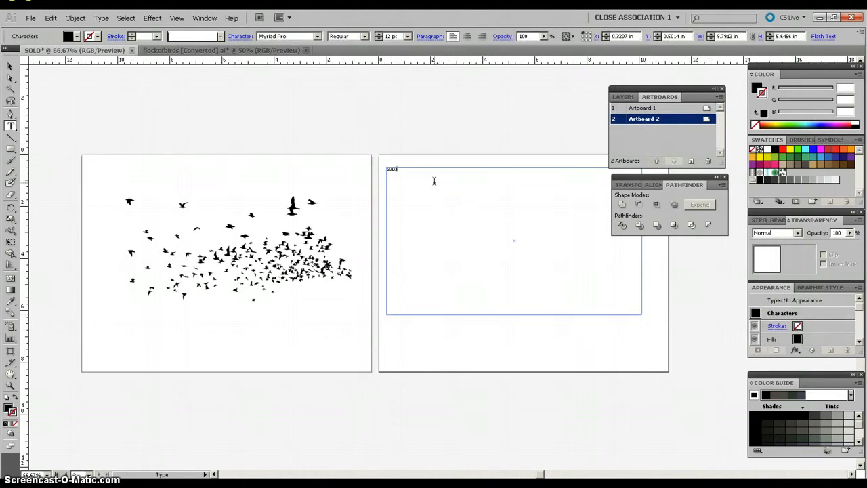
Step: Set the SOLO text to 60 pt and the Bold style of Myriad Pro
{"action": "left_click", "coordinate": [401, 169]}
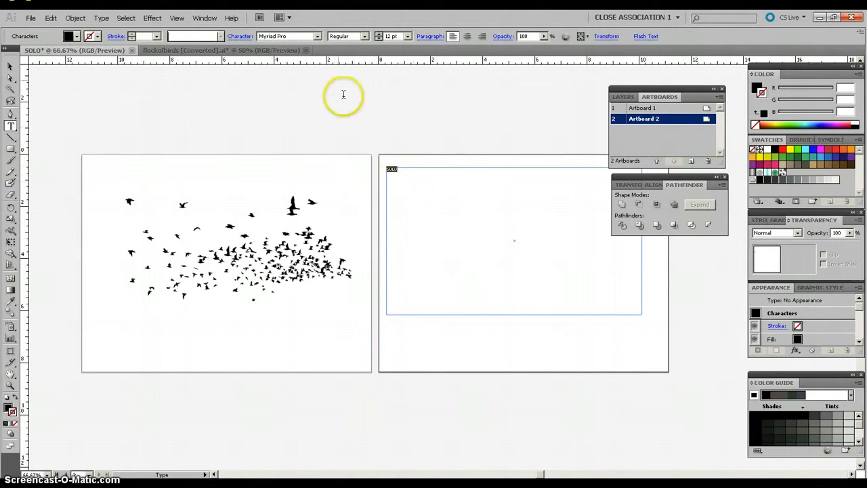
{"action": "left_click", "coordinate": [408, 36]}
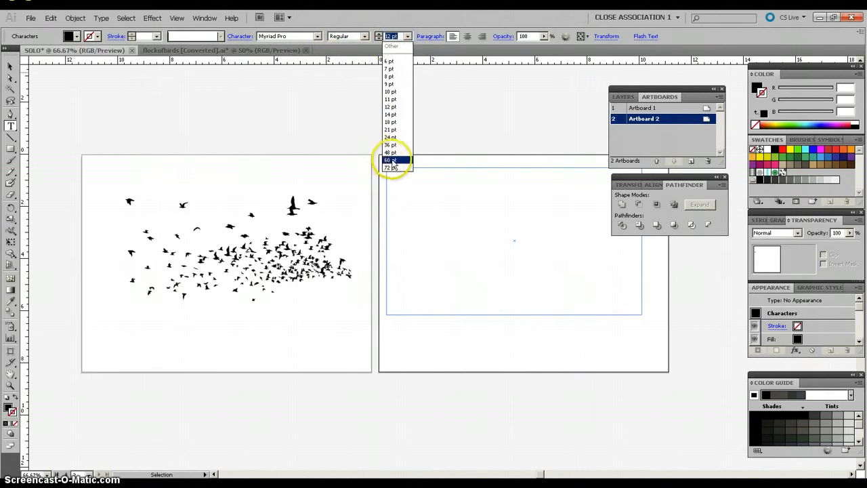
{"action": "left_click", "coordinate": [392, 161]}
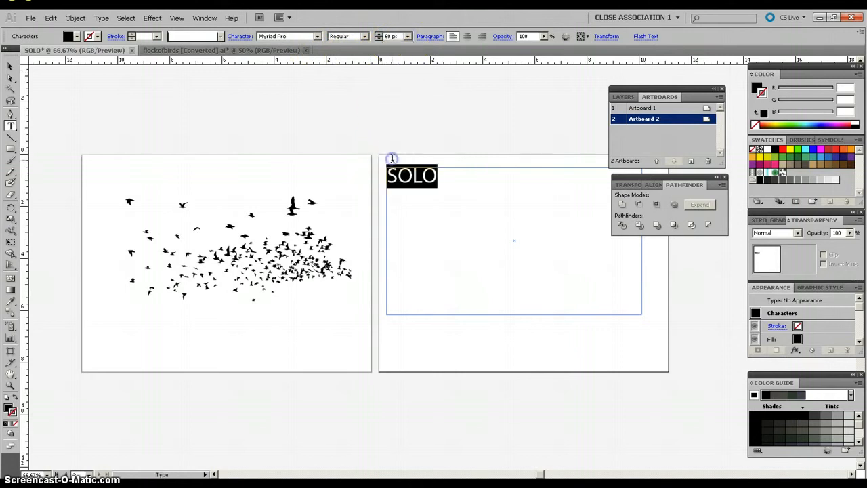
{"action": "left_click", "coordinate": [363, 37]}
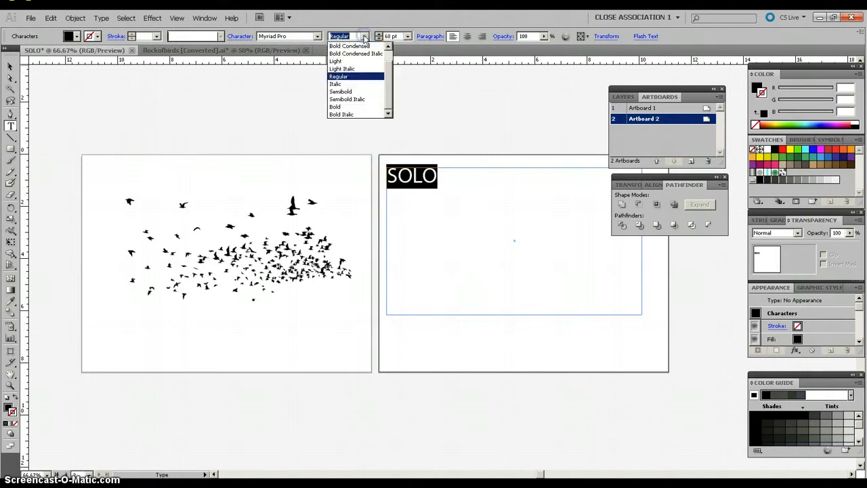
{"action": "left_click", "coordinate": [347, 108]}
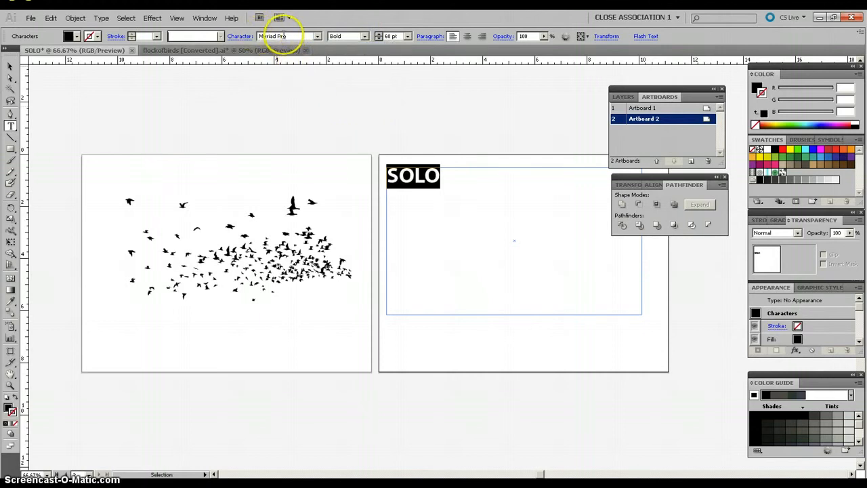
Step: Adjust the tracking of the whole word SOLO, tightening it until the letters overlap slightly
{"action": "left_click", "coordinate": [444, 174]}
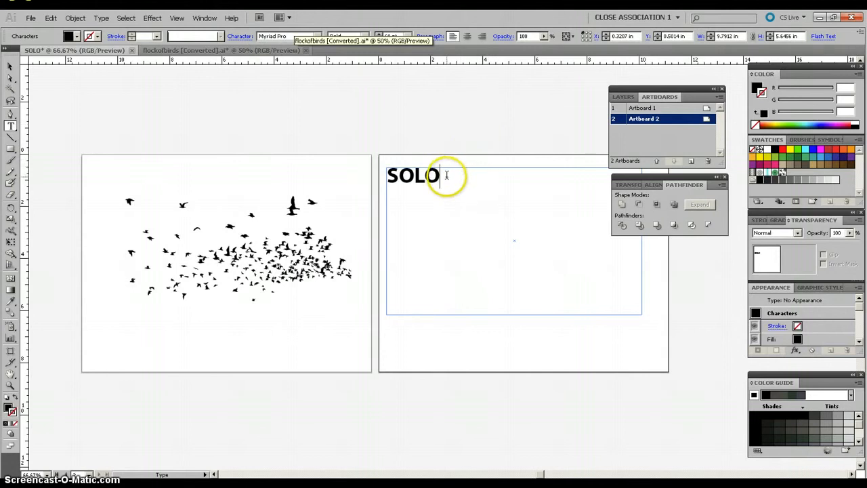
{"action": "left_click_drag", "start_coordinate": [444, 175], "coordinate": [383, 173]}
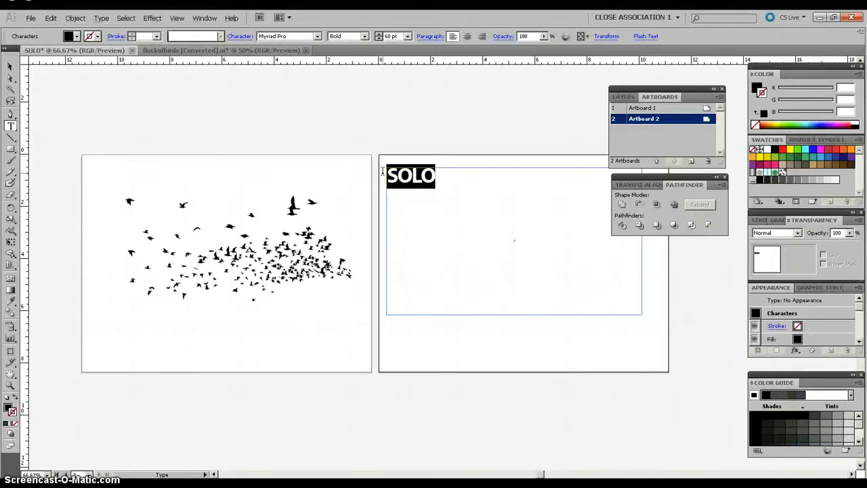
{"action": "key", "text": "alt+Right"}
{"action": "key", "text": "alt+Right"}
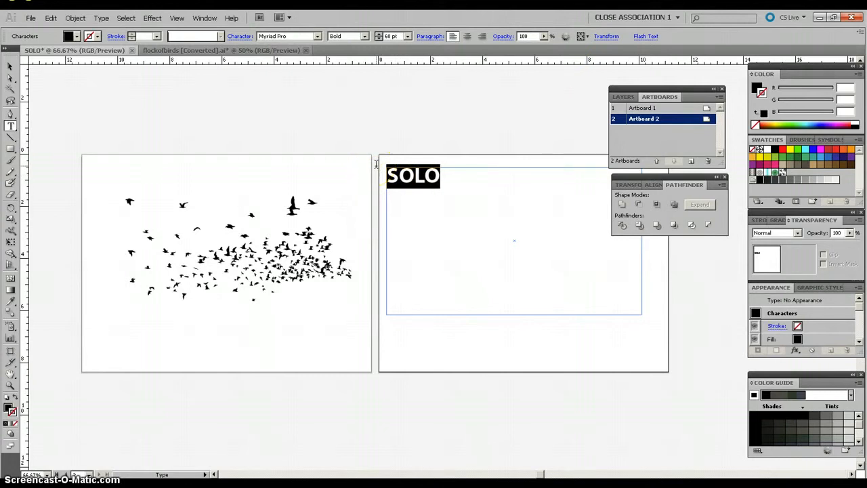
{"action": "key", "text": "alt+Right"}
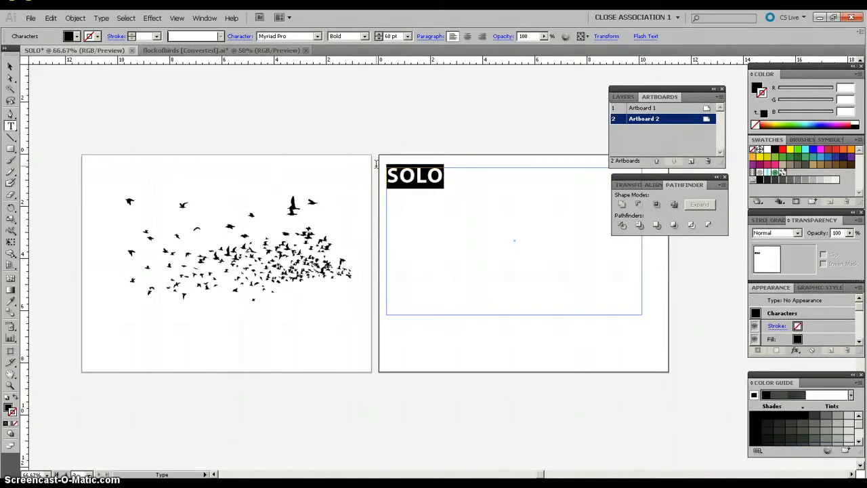
{"action": "key", "text": "alt+Left"}
{"action": "key", "text": "alt+Left"}
{"action": "key", "text": "alt+Left"}
{"action": "key", "text": "alt+Left"}
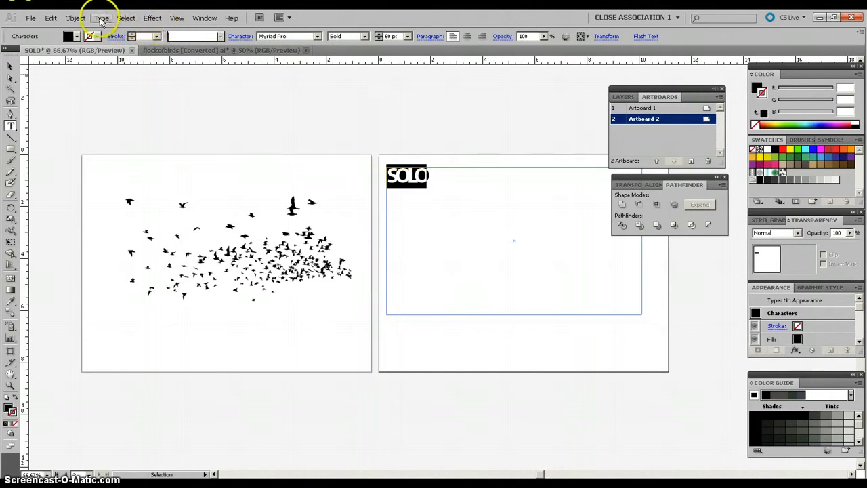
{"action": "left_click", "coordinate": [78, 20]}
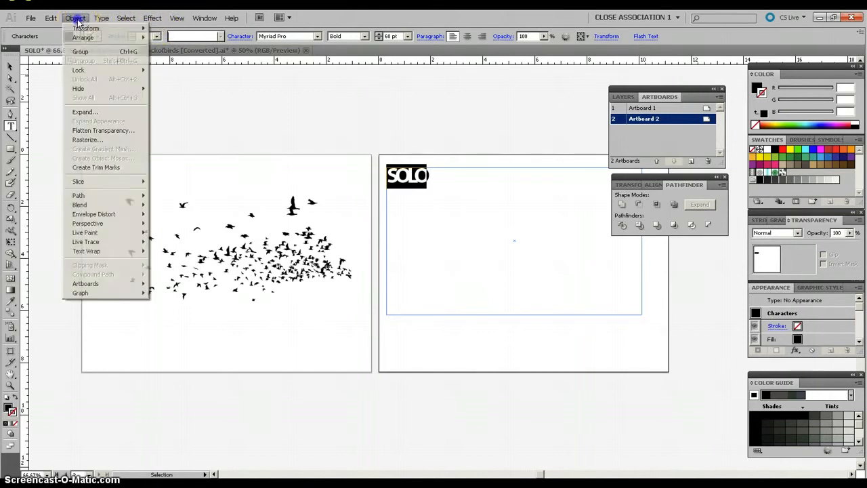
{"action": "mouse_move", "coordinate": [103, 22]}
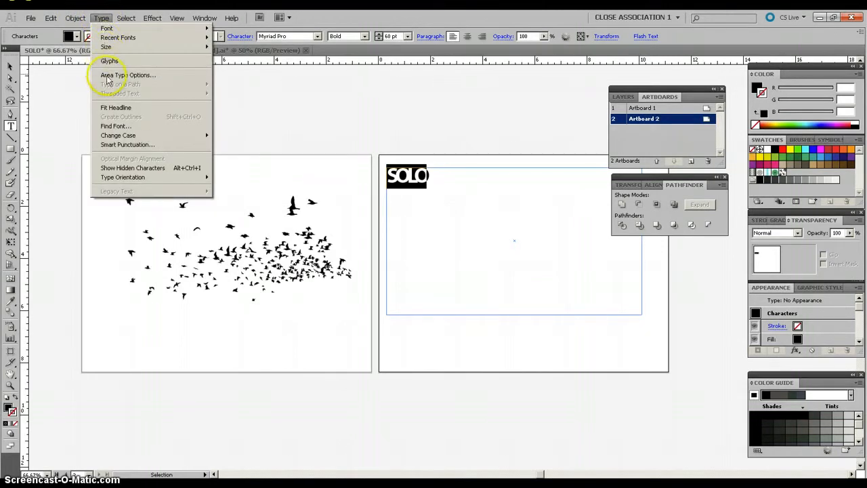
{"action": "left_click", "coordinate": [100, 18]}
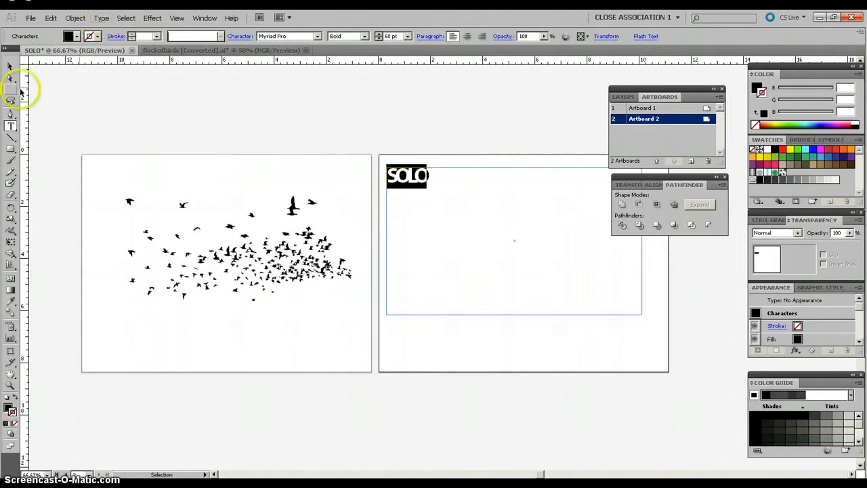
Step: Select the SOLO text as an object and convert it to outlines
{"action": "left_click", "coordinate": [9, 68]}
{"action": "left_click", "coordinate": [399, 171]}
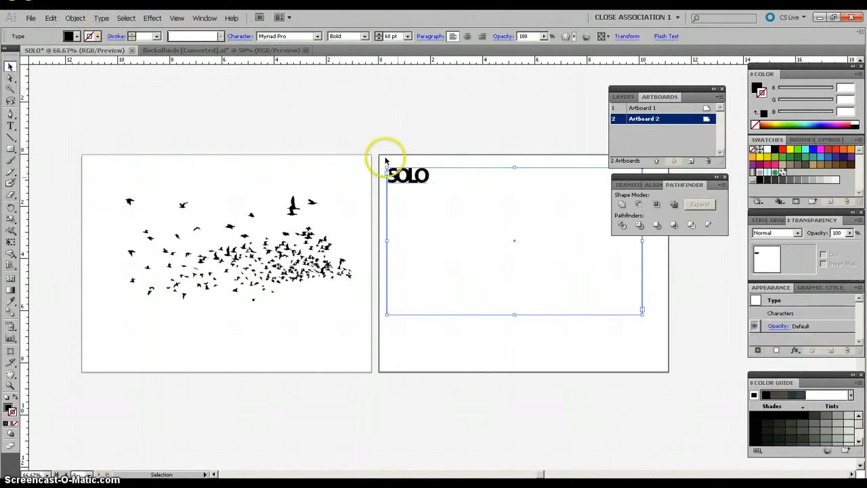
{"action": "left_click", "coordinate": [388, 150]}
{"action": "left_click", "coordinate": [403, 177]}
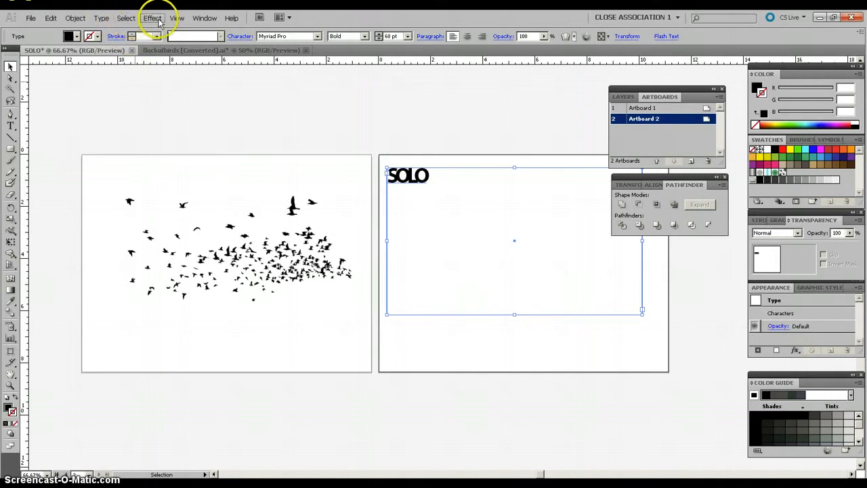
{"action": "left_click", "coordinate": [105, 21]}
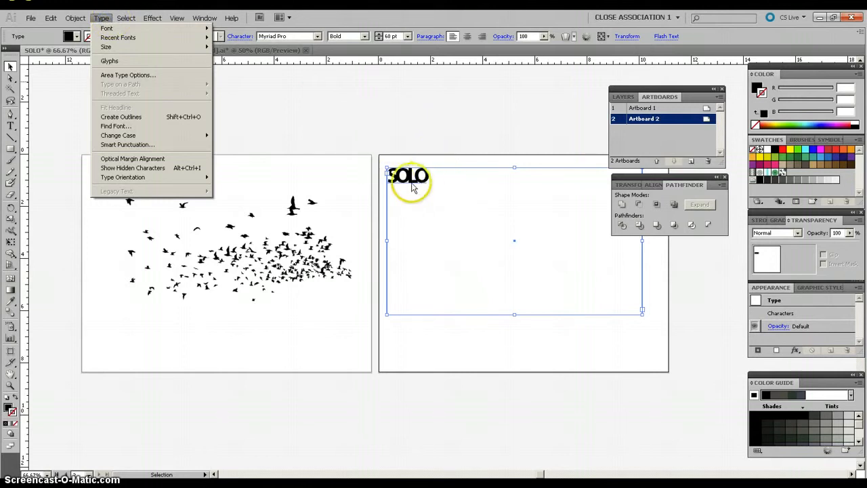
{"action": "left_click", "coordinate": [131, 119]}
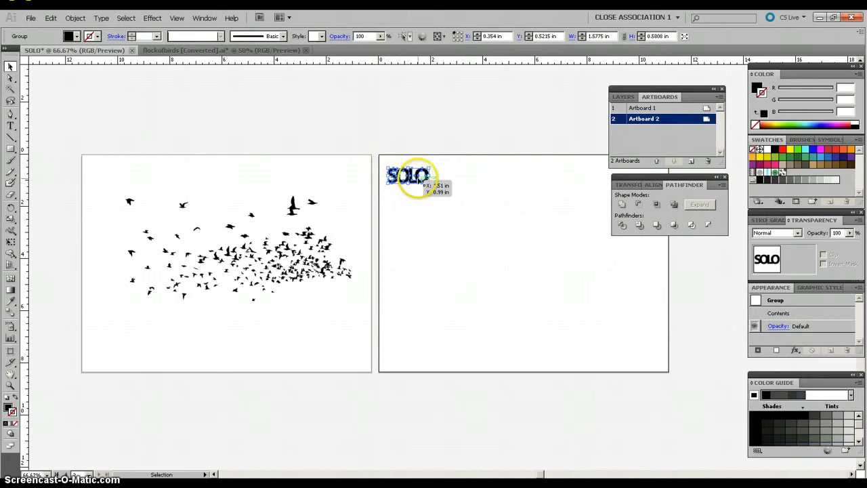
Step: Enlarge the outlined SOLO lettering to about 8.79 by 3.23 in and move it to the middle of Artboard 2
{"action": "left_click_drag", "start_coordinate": [430, 185], "coordinate": [616, 287]}
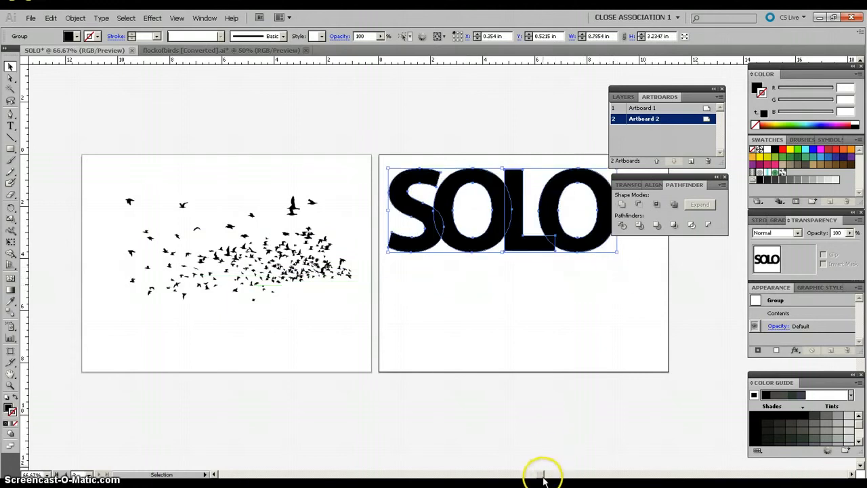
{"action": "left_click_drag", "start_coordinate": [542, 478], "coordinate": [555, 477]}
{"action": "left_click_drag", "start_coordinate": [333, 209], "coordinate": [358, 270]}
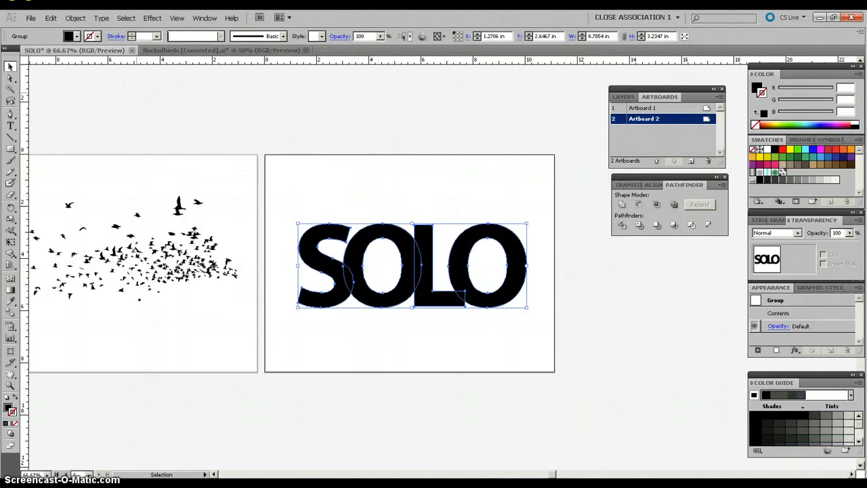
Step: Group the outlined SOLO lettering, deselect it and select it again as a whole
{"action": "left_click", "coordinate": [75, 19]}
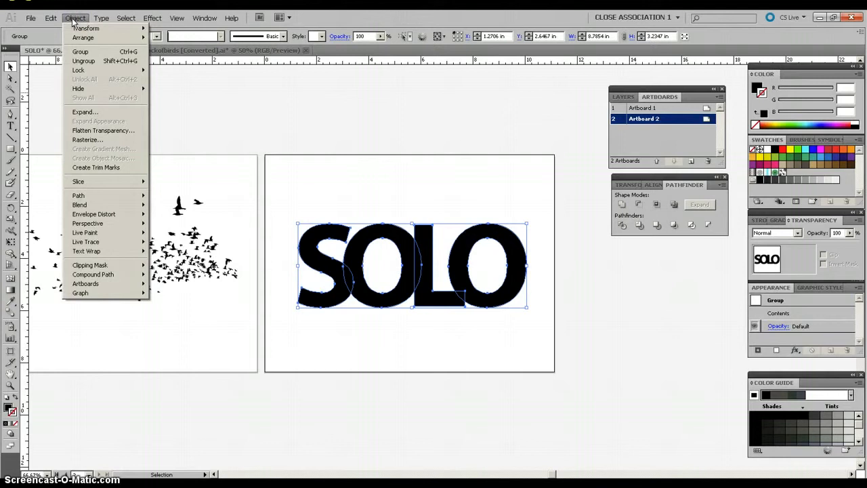
{"action": "left_click", "coordinate": [81, 52]}
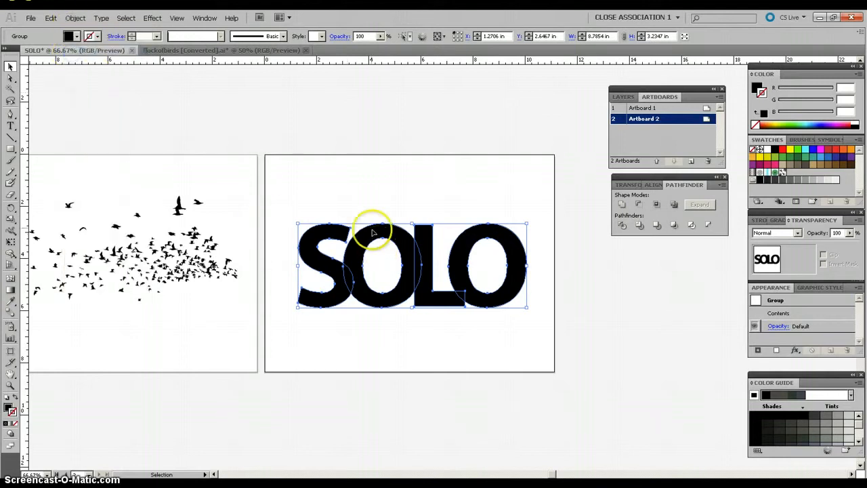
{"action": "left_click", "coordinate": [370, 208]}
{"action": "left_click", "coordinate": [331, 233]}
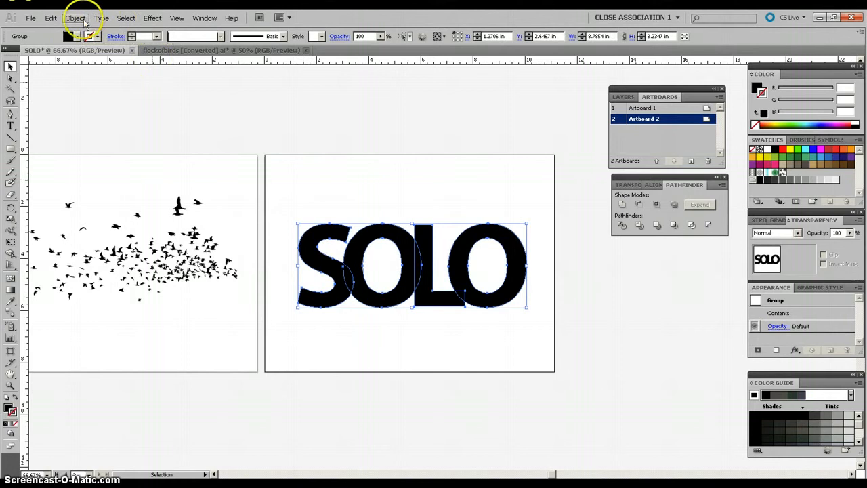
Step: Move the flock of birds over the SOLO lettering on Artboard 2 and enlarge it to about 10.92 by 5.06 in
{"action": "left_click", "coordinate": [294, 207]}
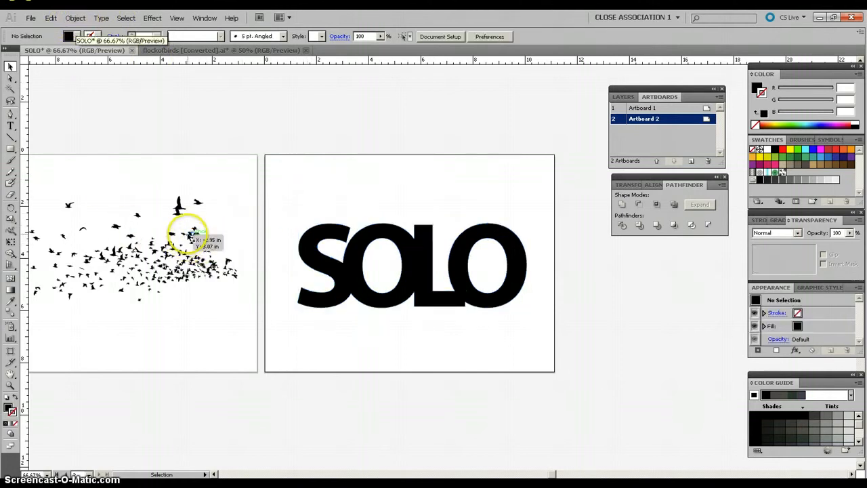
{"action": "left_click_drag", "start_coordinate": [190, 235], "coordinate": [464, 239]}
{"action": "left_click", "coordinate": [509, 304]}
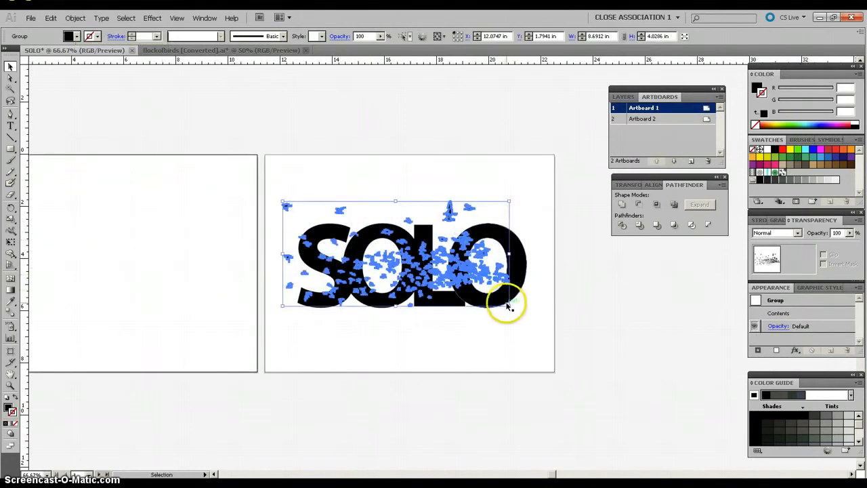
{"action": "left_click_drag", "start_coordinate": [509, 305], "coordinate": [532, 326]}
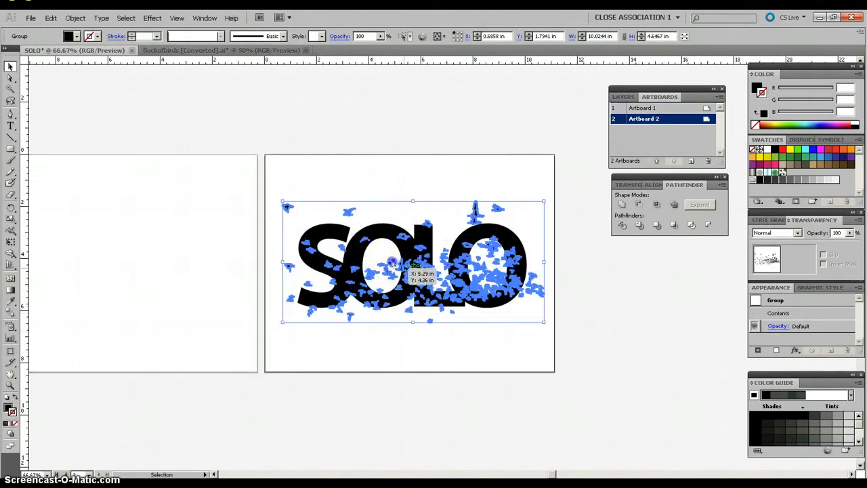
{"action": "left_click_drag", "start_coordinate": [393, 263], "coordinate": [371, 246]}
{"action": "left_click", "coordinate": [519, 302]}
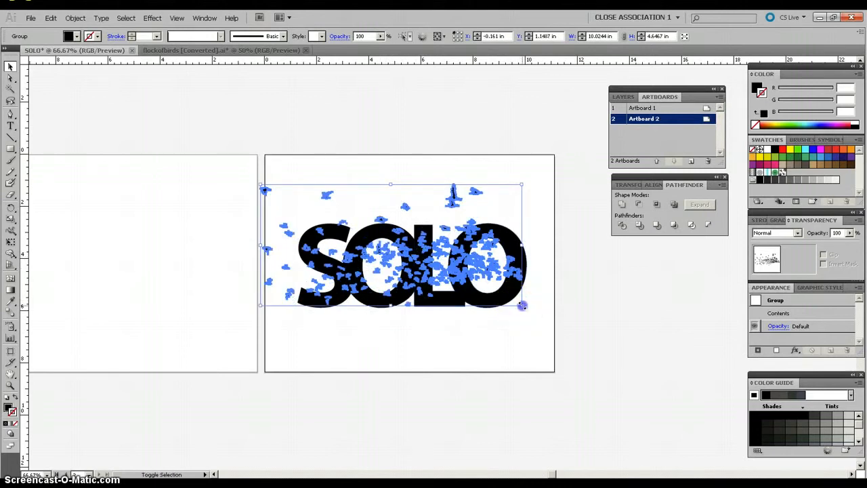
{"action": "left_click_drag", "start_coordinate": [522, 306], "coordinate": [547, 331]}
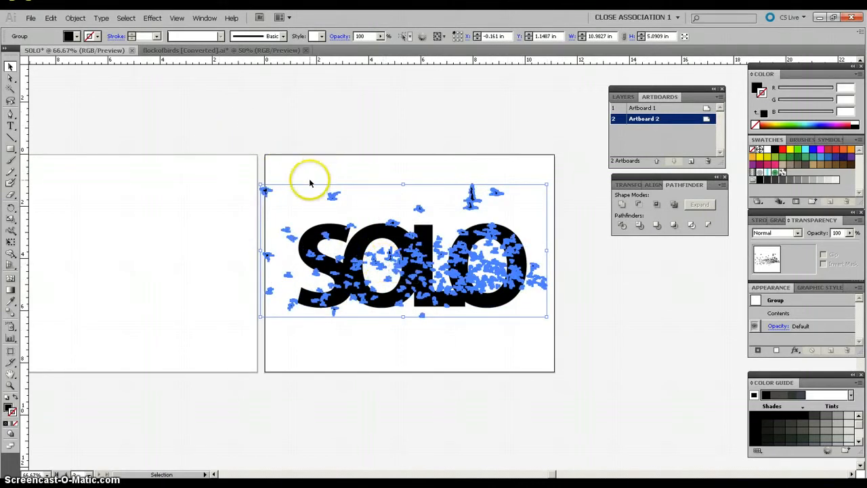
{"action": "mouse_move", "coordinate": [263, 188]}
{"action": "left_mouse_down"}
{"action": "mouse_move", "coordinate": [278, 190]}
{"action": "mouse_move", "coordinate": [269, 195]}
{"action": "left_mouse_up"}
{"action": "left_click_drag", "start_coordinate": [546, 316], "coordinate": [566, 333]}
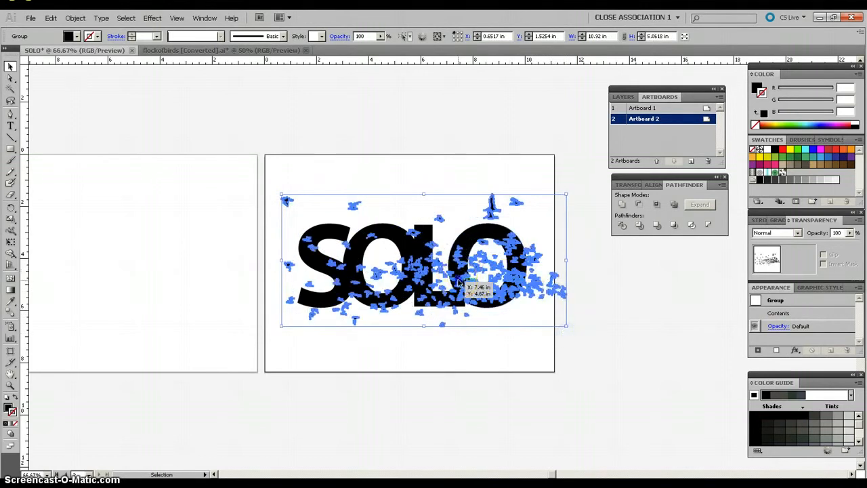
{"action": "left_click_drag", "start_coordinate": [461, 284], "coordinate": [440, 270]}
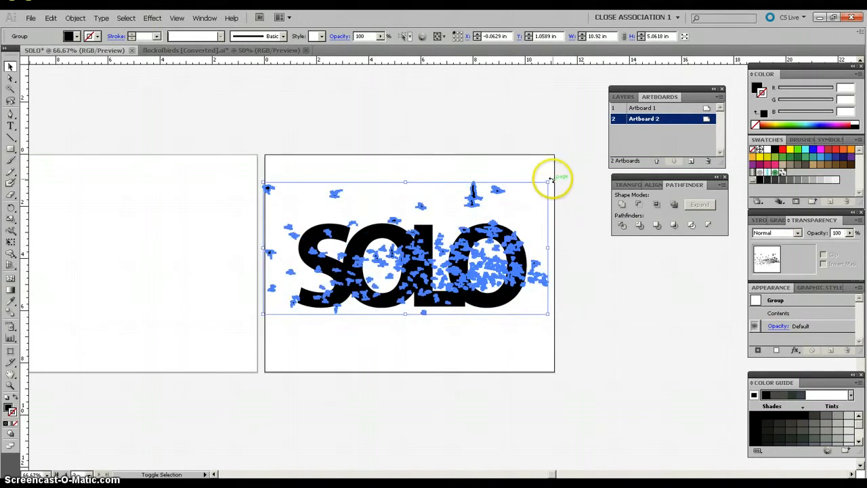
Step: Rotate the flock slightly clockwise and reposition it so the dense cluster of birds covers the lower part of the last letters
{"action": "left_click_drag", "start_coordinate": [553, 179], "coordinate": [555, 186]}
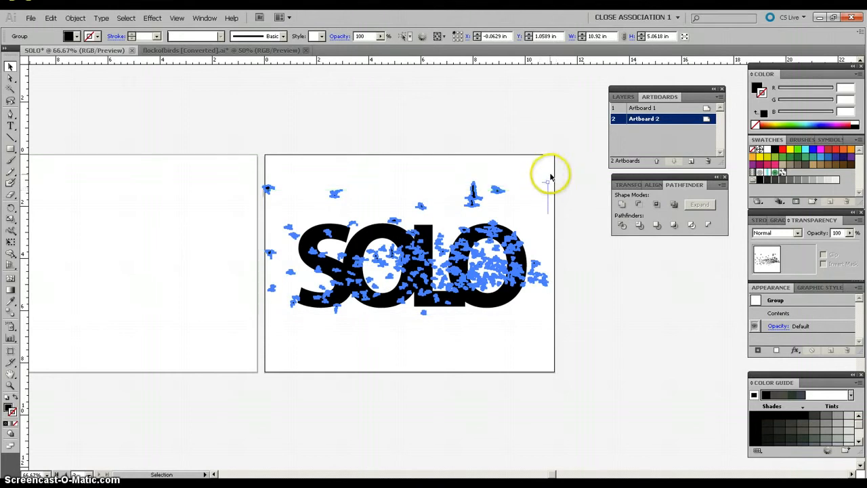
{"action": "left_click_drag", "start_coordinate": [551, 180], "coordinate": [558, 206]}
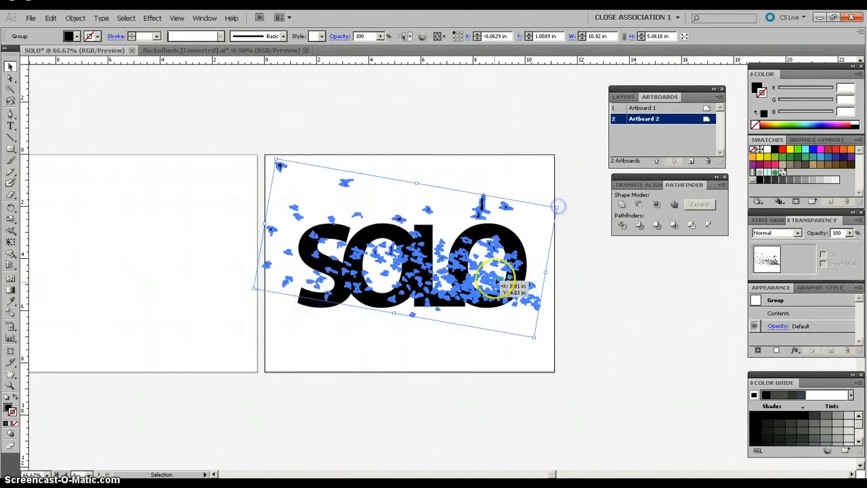
{"action": "left_click_drag", "start_coordinate": [488, 290], "coordinate": [496, 302]}
{"action": "left_click", "coordinate": [574, 264]}
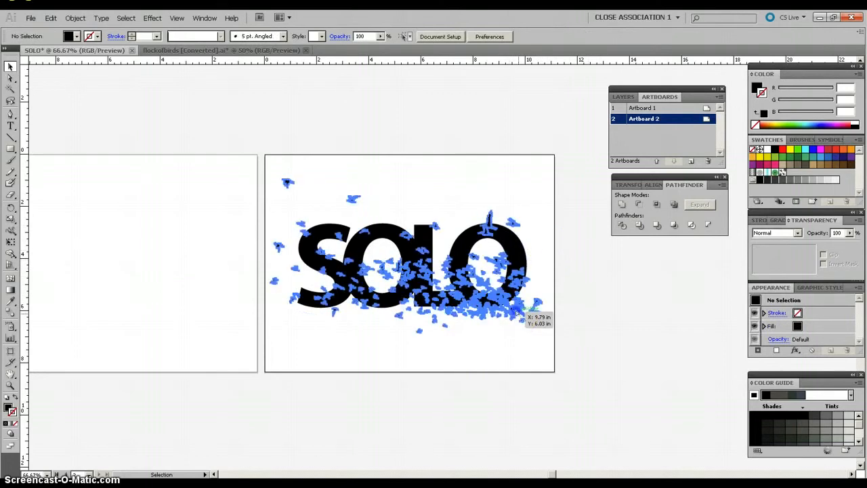
{"action": "left_click_drag", "start_coordinate": [519, 317], "coordinate": [514, 312]}
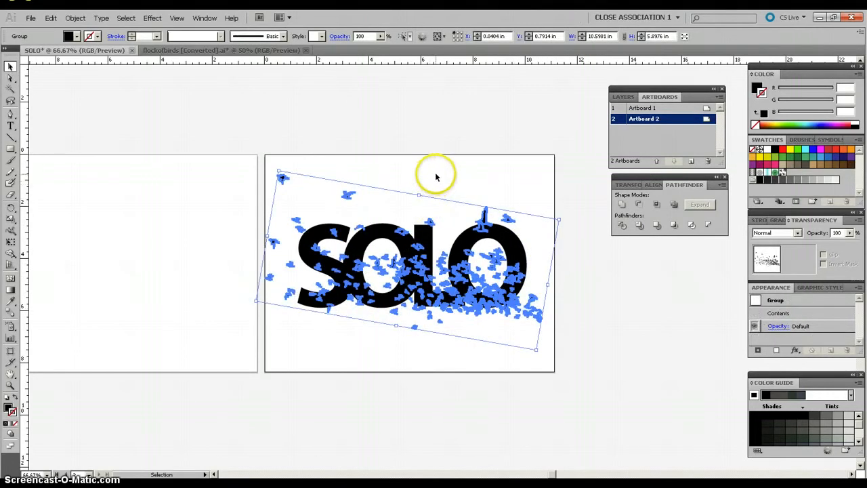
{"action": "left_click", "coordinate": [429, 186]}
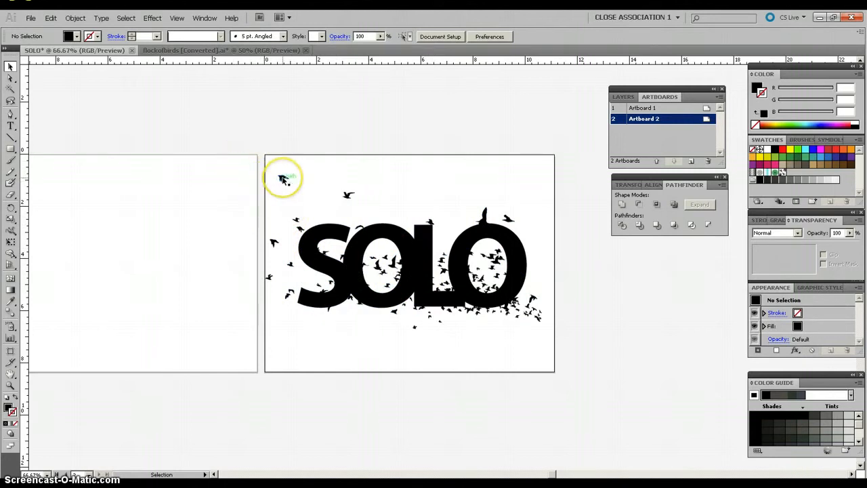
Step: Bring the flock of birds to the front of the stacking order
{"action": "left_click", "coordinate": [283, 179]}
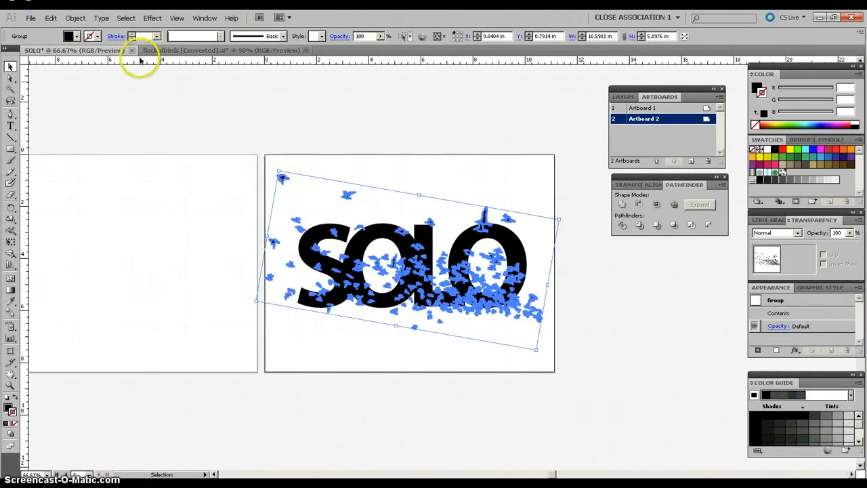
{"action": "left_click", "coordinate": [77, 19]}
{"action": "mouse_move", "coordinate": [83, 39]}
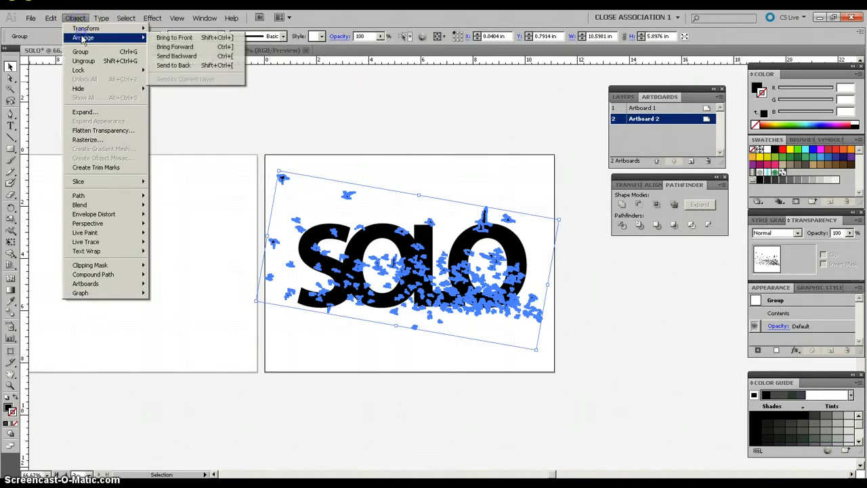
{"action": "left_click", "coordinate": [173, 38]}
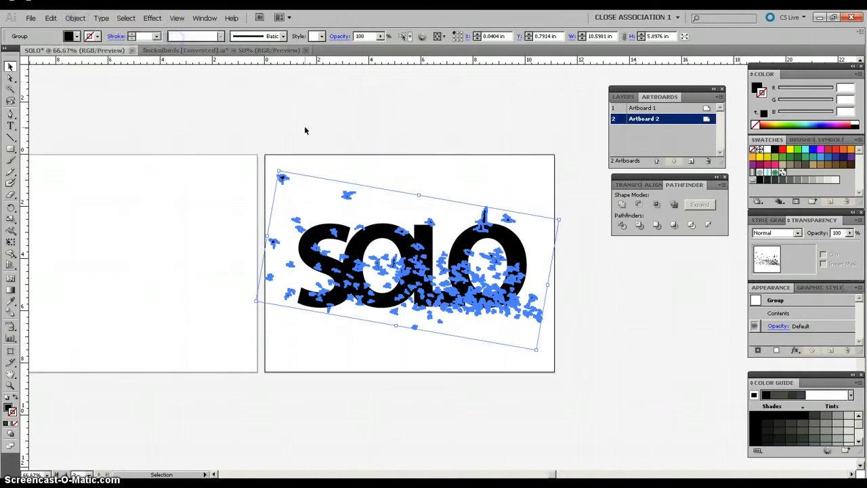
{"action": "left_click", "coordinate": [397, 178]}
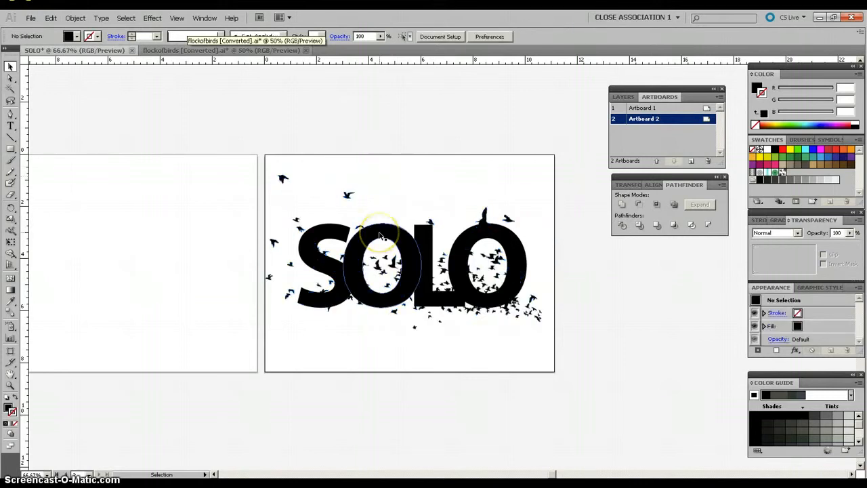
Step: Combine the SOLO lettering and the flock of birds into one compound path
{"action": "left_click", "coordinate": [381, 235]}
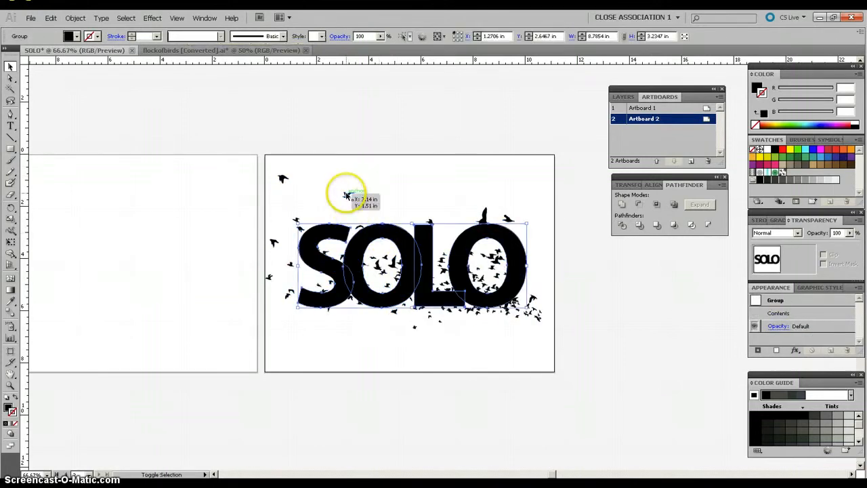
{"action": "left_click", "coordinate": [346, 196], "text": "shift"}
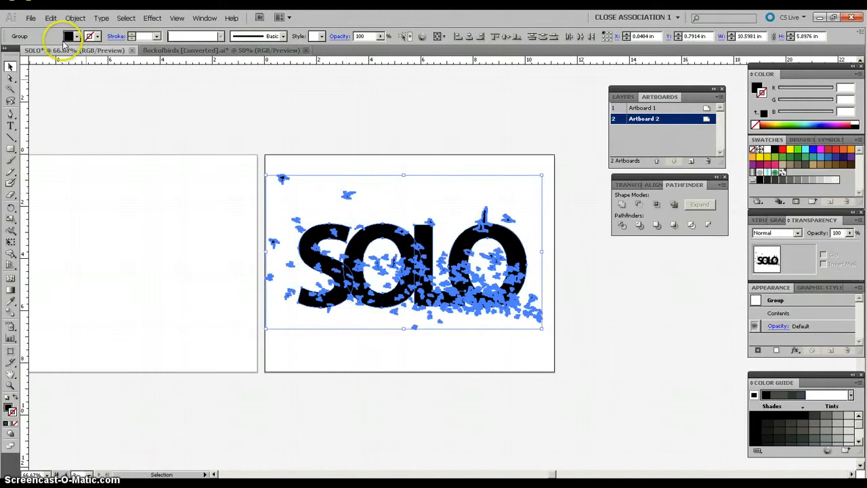
{"action": "left_click", "coordinate": [71, 18]}
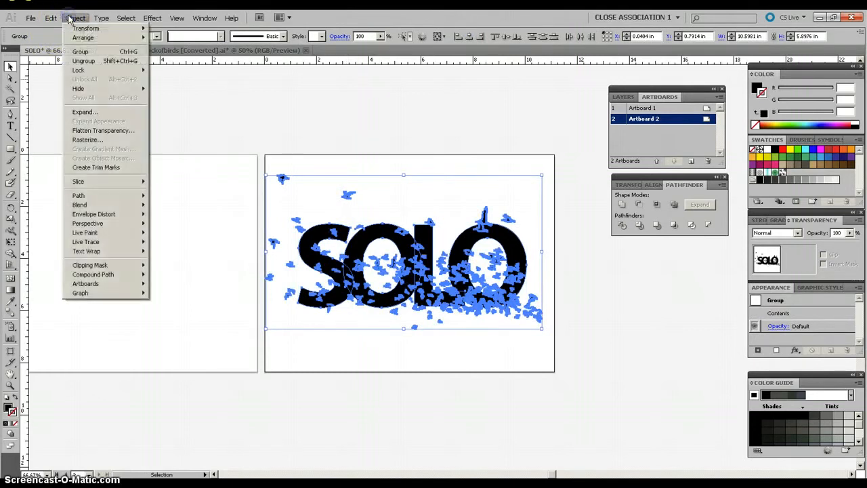
{"action": "mouse_move", "coordinate": [95, 277]}
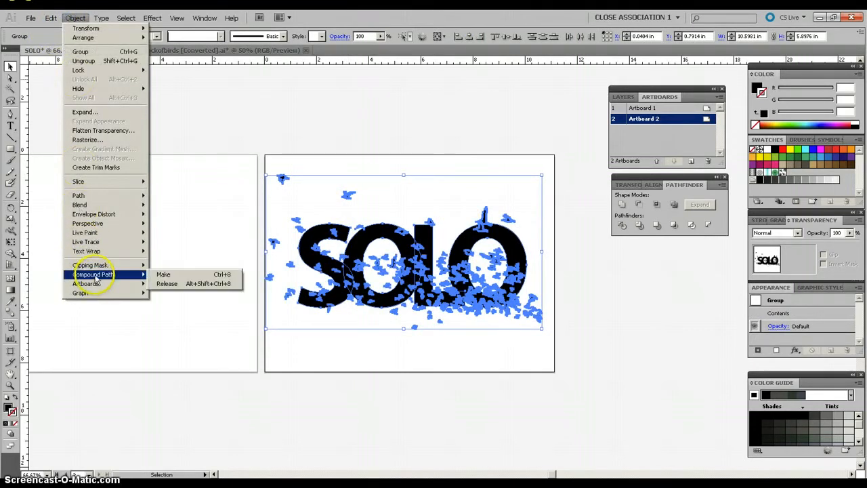
{"action": "left_click", "coordinate": [165, 275]}
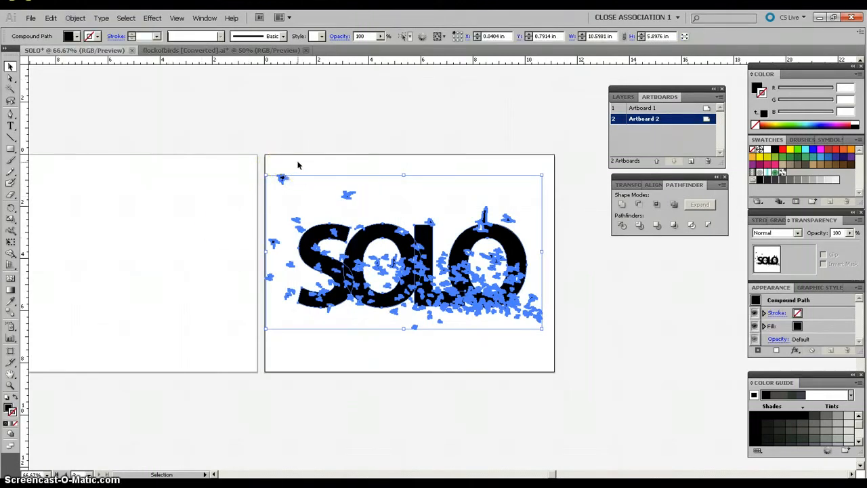
{"action": "left_click", "coordinate": [370, 169]}
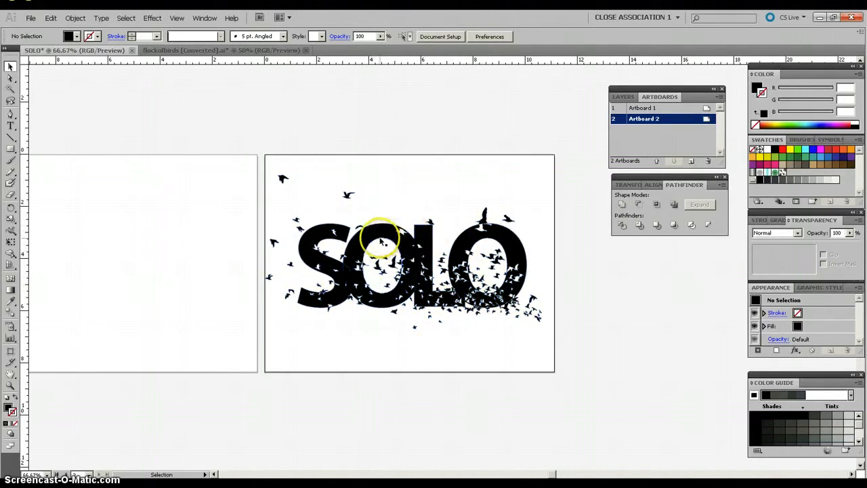
{"action": "left_click", "coordinate": [321, 328]}
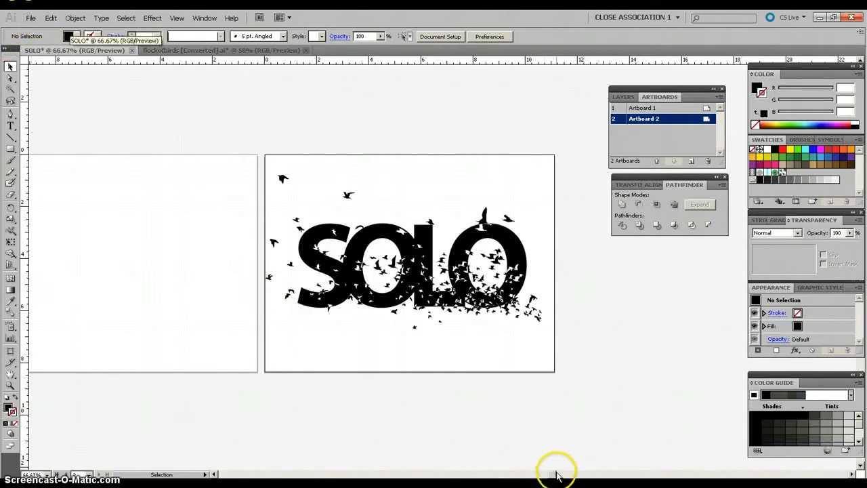
Step: Place the image abre_tus_ojos_1024x7682 from the images folder and embed it in the document
{"action": "left_click_drag", "start_coordinate": [553, 475], "coordinate": [545, 476]}
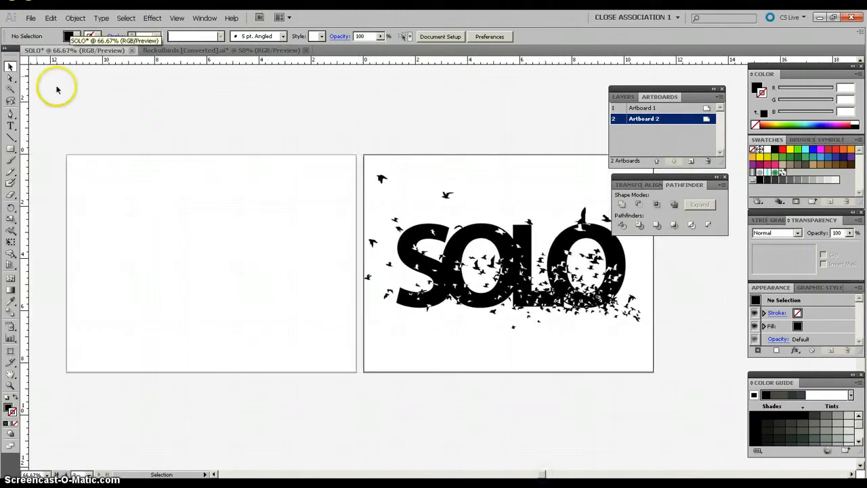
{"action": "left_click", "coordinate": [31, 18]}
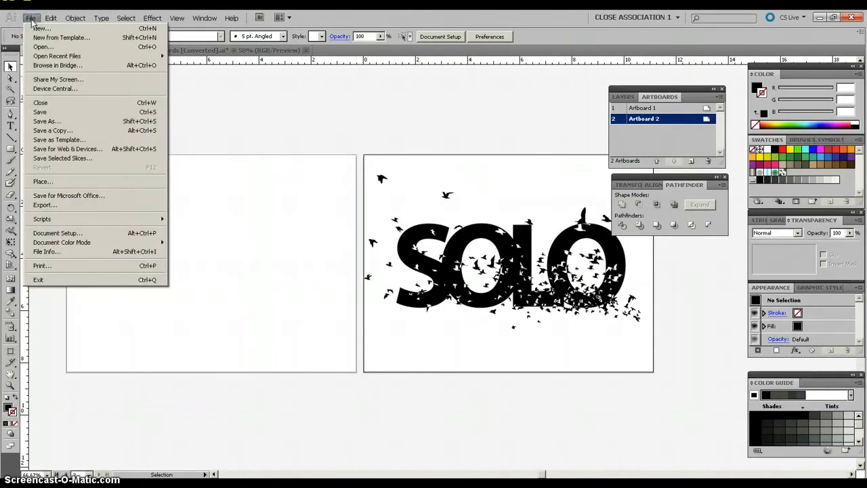
{"action": "left_click", "coordinate": [42, 183]}
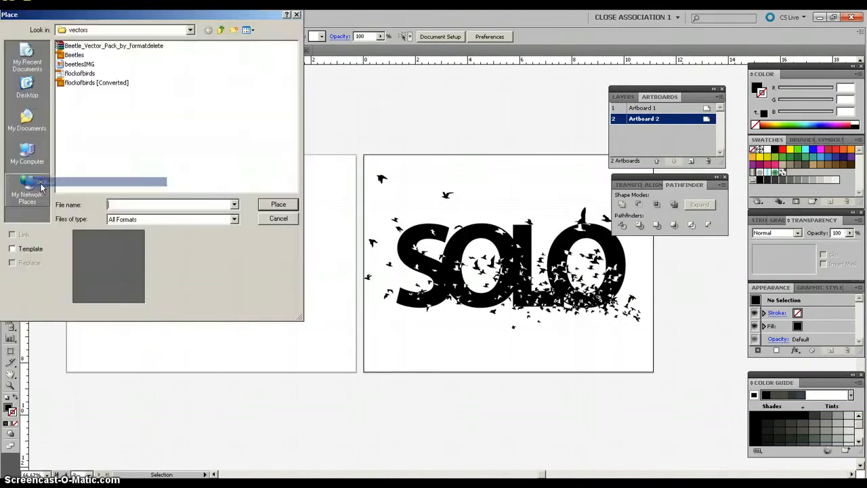
{"action": "left_click", "coordinate": [222, 31]}
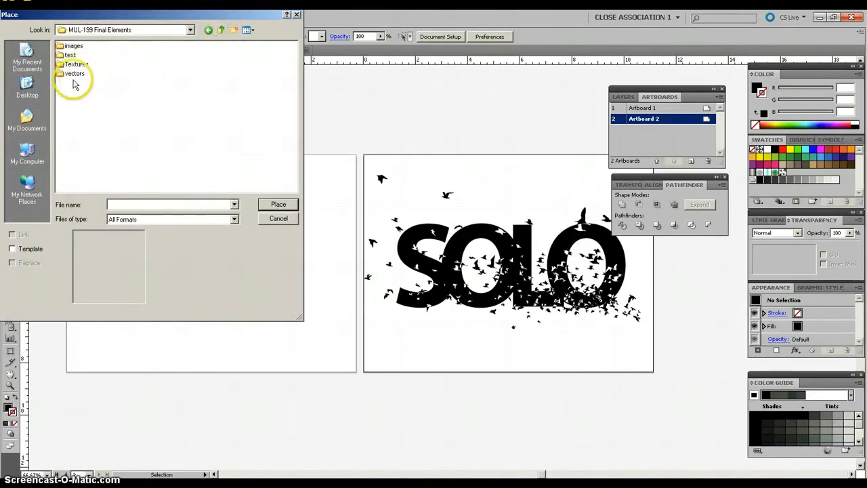
{"action": "double_click", "coordinate": [73, 46]}
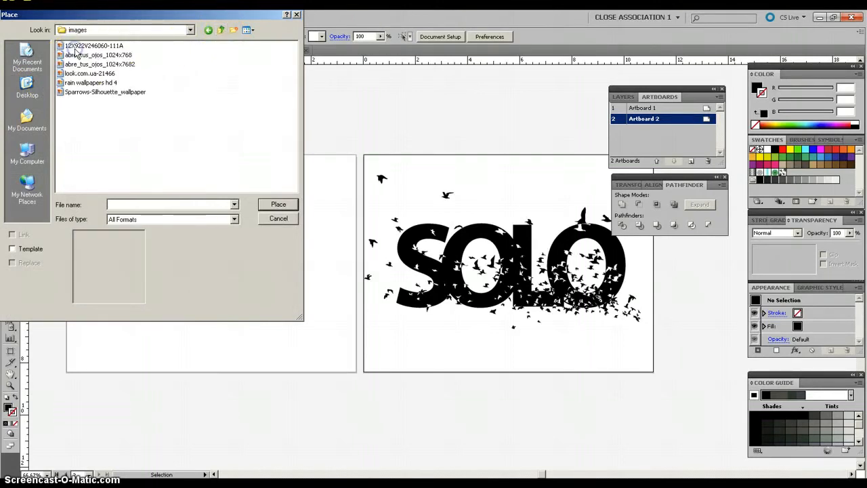
{"action": "left_click", "coordinate": [249, 30]}
{"action": "left_click", "coordinate": [254, 41]}
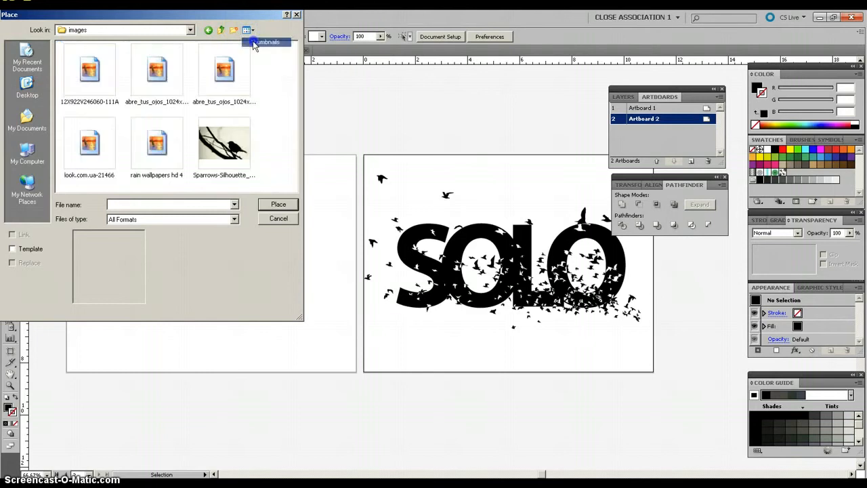
{"action": "left_click", "coordinate": [211, 85]}
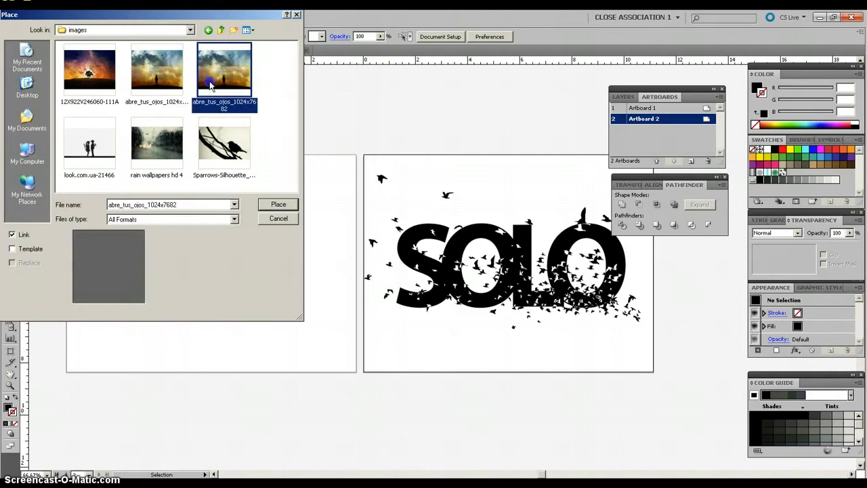
{"action": "double_click", "coordinate": [210, 85]}
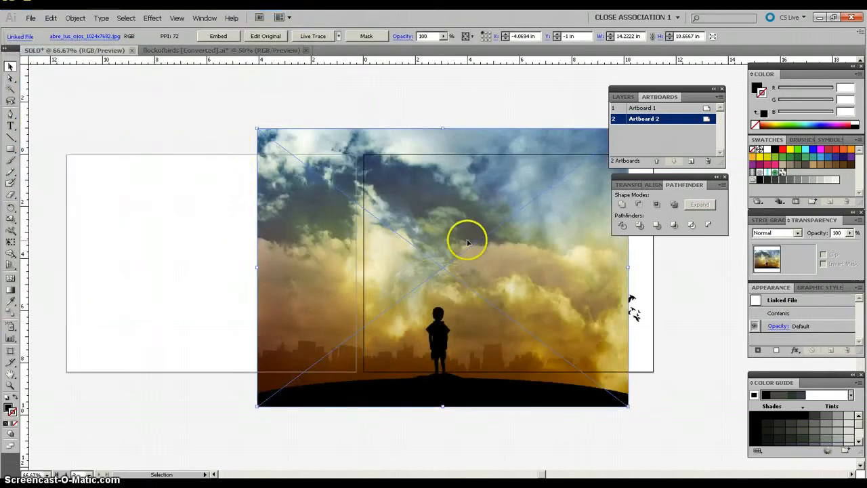
{"action": "left_click_drag", "start_coordinate": [467, 242], "coordinate": [297, 227]}
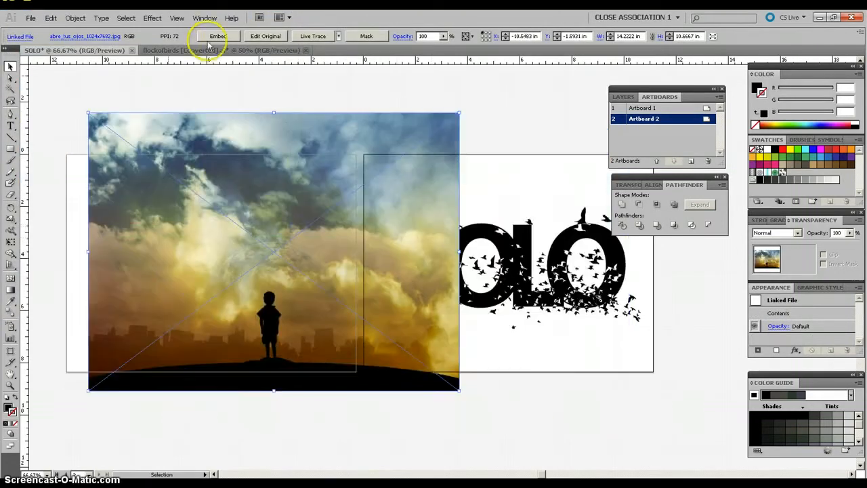
{"action": "left_click", "coordinate": [222, 38]}
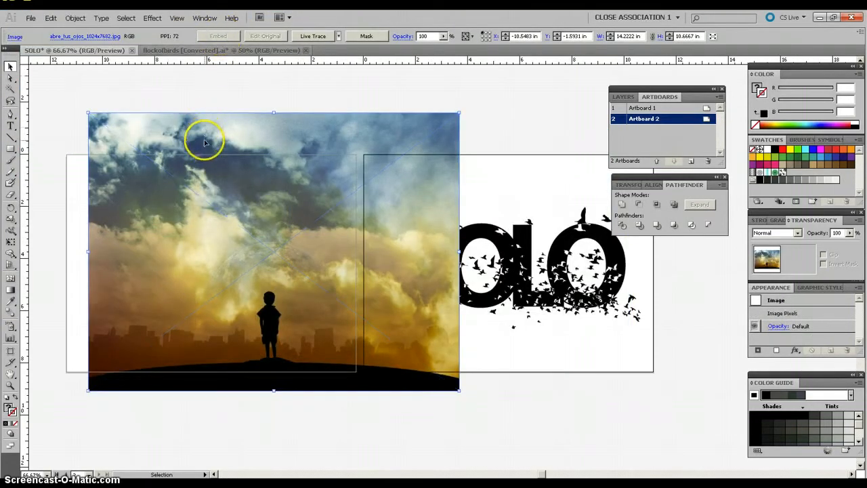
Step: Shrink the embedded image to about 10.32 by 7.74 in and position it inside Artboard 1
{"action": "left_click_drag", "start_coordinate": [274, 111], "coordinate": [271, 188]}
{"action": "left_click_drag", "start_coordinate": [321, 237], "coordinate": [260, 208]}
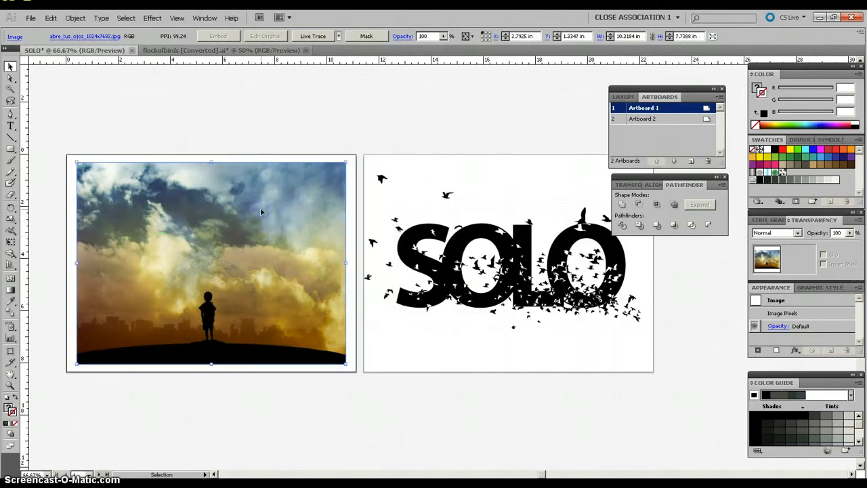
{"action": "left_click", "coordinate": [237, 119]}
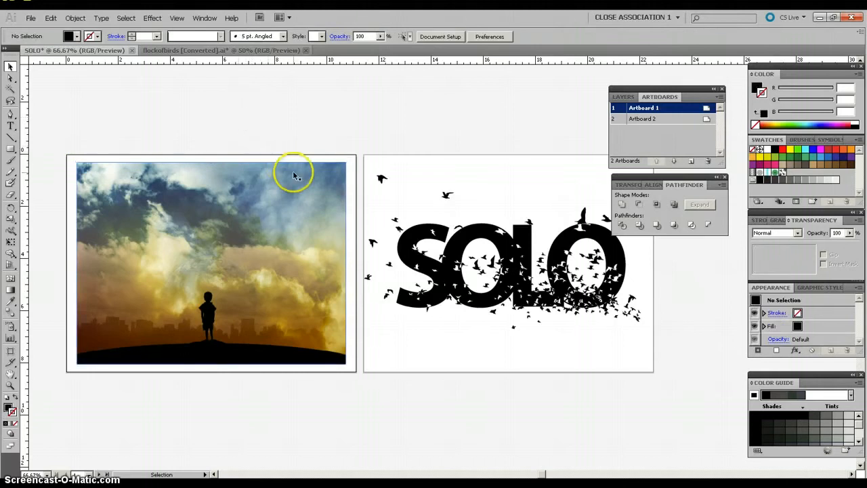
Step: Move the SOLO compound path onto the photo in Artboard 1, shrink it to about 5.58 by 3.11 in and position it above the boy
{"action": "left_click", "coordinate": [434, 233]}
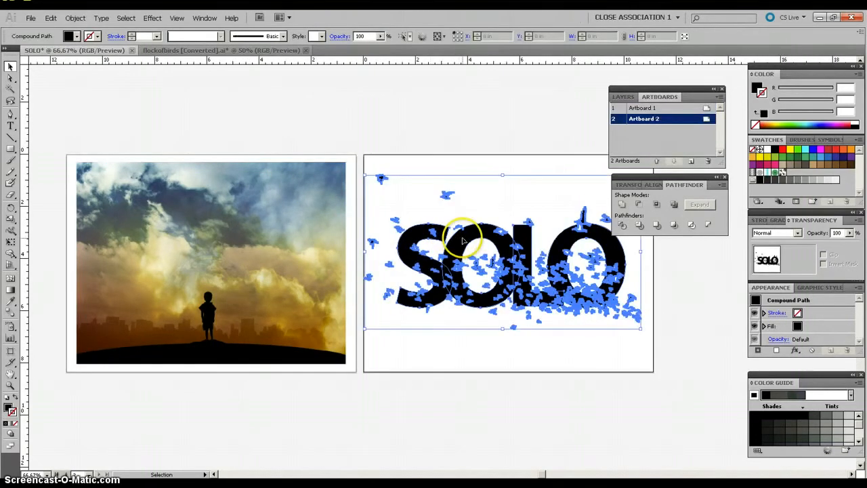
{"action": "left_click_drag", "start_coordinate": [462, 241], "coordinate": [167, 232]}
{"action": "left_click_drag", "start_coordinate": [205, 166], "coordinate": [203, 241]}
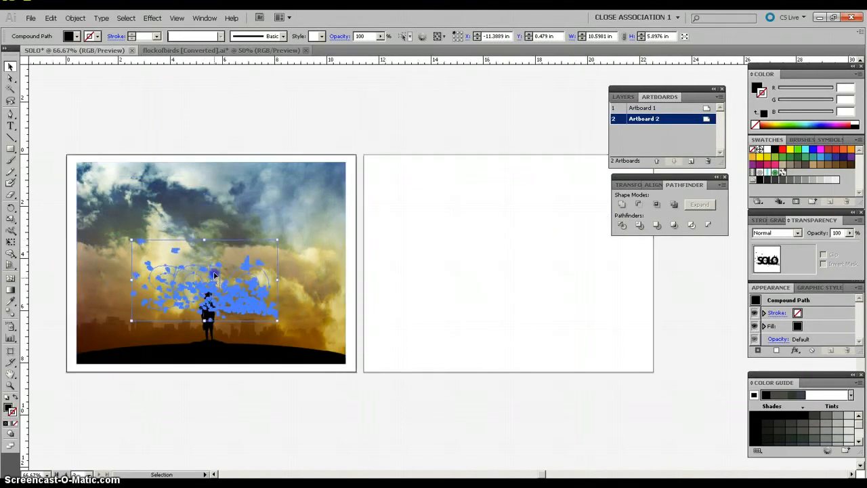
{"action": "left_click_drag", "start_coordinate": [214, 274], "coordinate": [214, 248]}
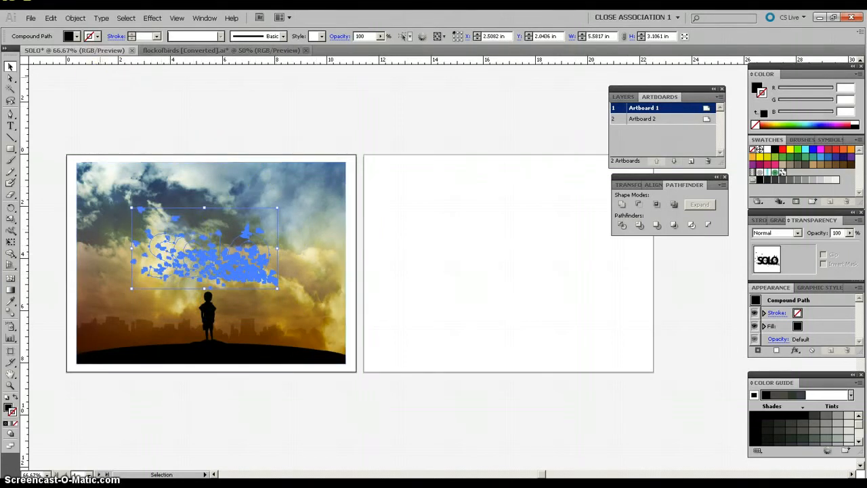
Step: Bring the SOLO compound path to the front of the photo and deselect it
{"action": "left_click", "coordinate": [76, 18]}
{"action": "mouse_move", "coordinate": [83, 37]}
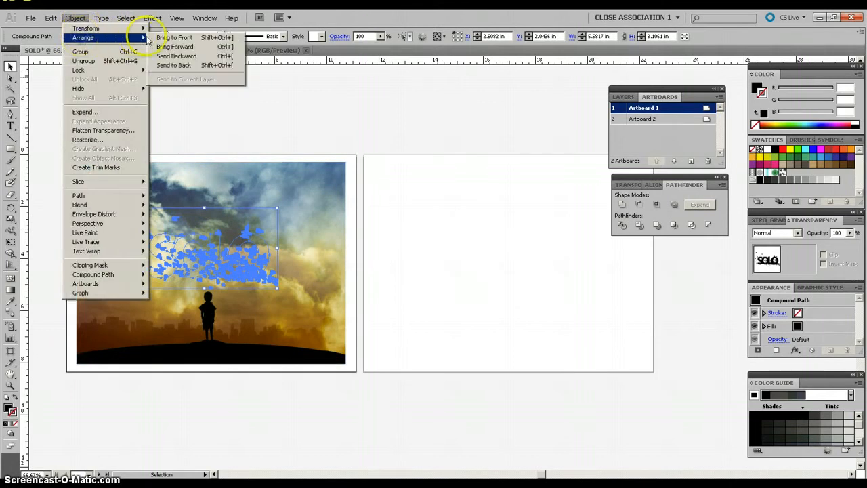
{"action": "left_click", "coordinate": [172, 37]}
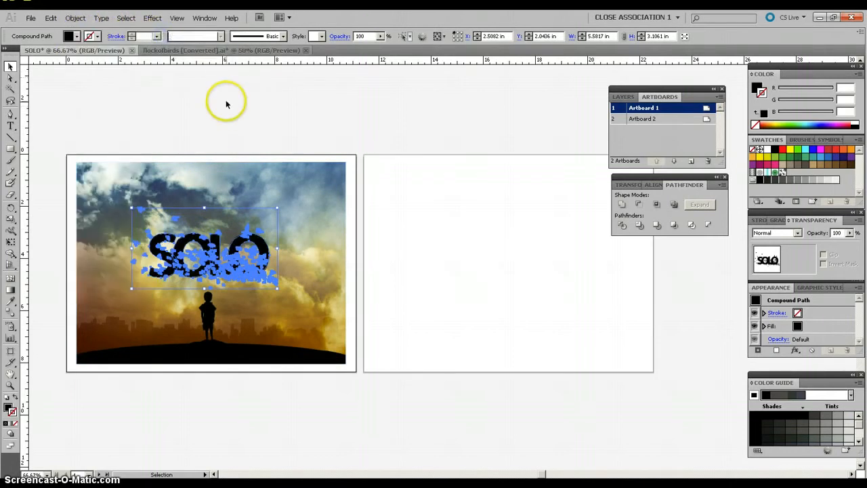
{"action": "left_click", "coordinate": [246, 138]}
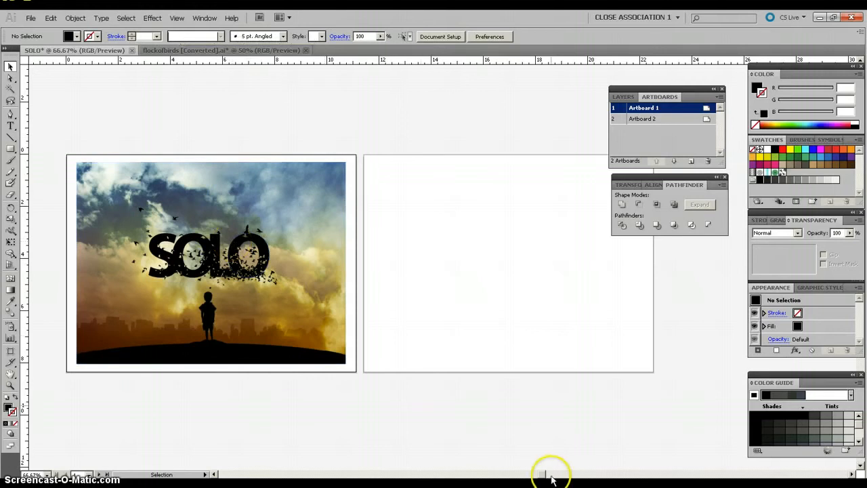
Step: Inspect the SOLO lettering and birds over the photo up close and in full
{"action": "left_click_drag", "start_coordinate": [542, 478], "coordinate": [536, 476]}
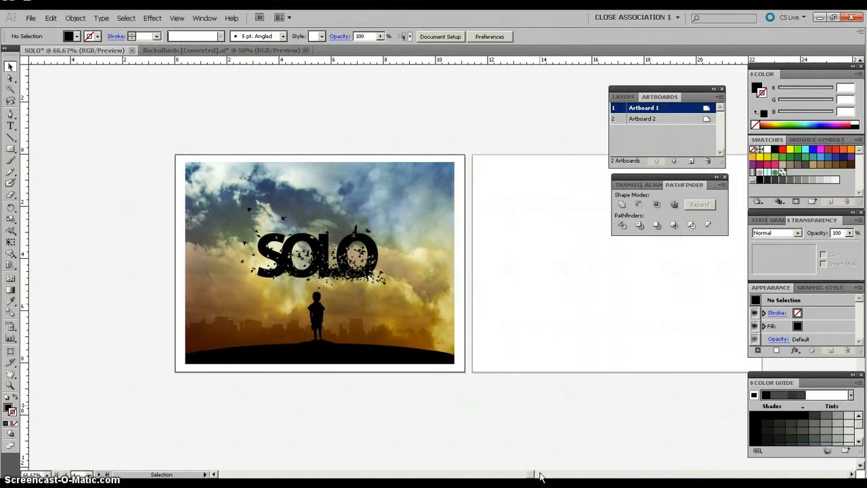
{"action": "key", "text": "ctrl+plus"}
{"action": "key", "text": "ctrl+plus"}
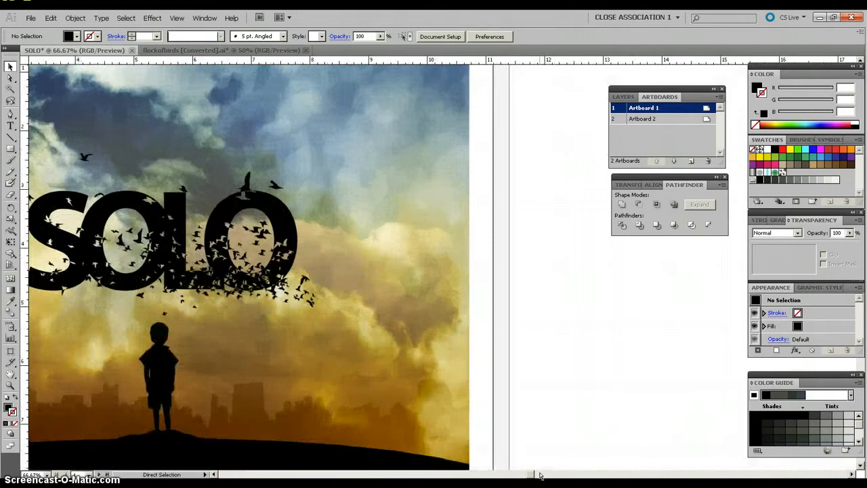
{"action": "key", "text": "ctrl+plus"}
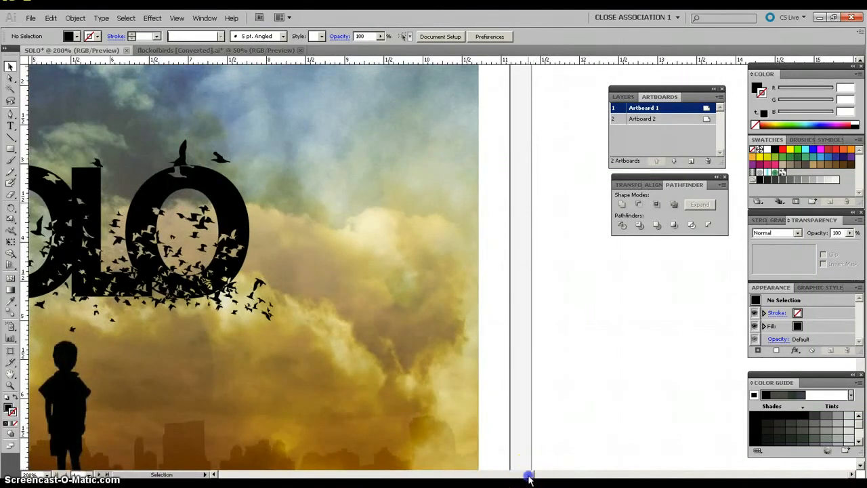
{"action": "left_click_drag", "start_coordinate": [528, 479], "coordinate": [513, 478]}
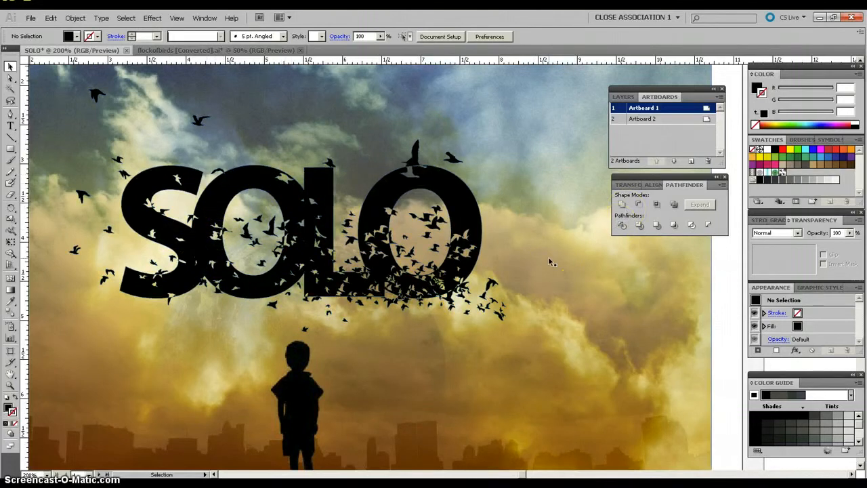
{"action": "key", "text": "ctrl+minus"}
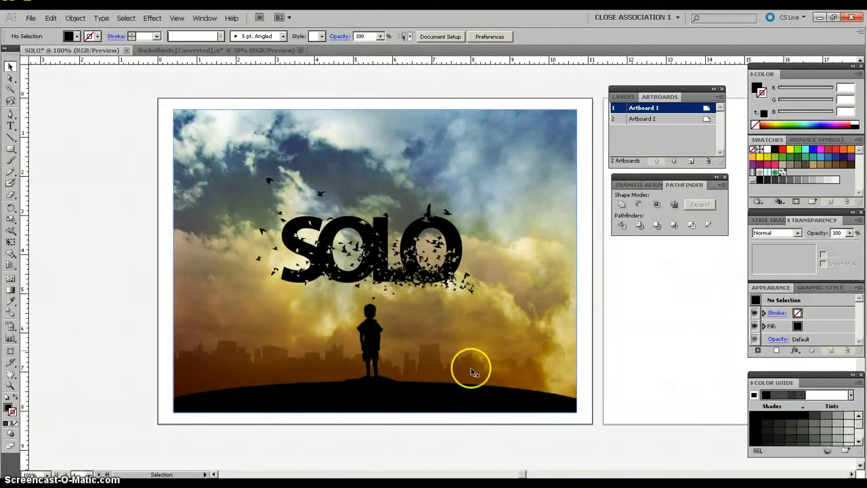
{"action": "left_click_drag", "start_coordinate": [524, 475], "coordinate": [529, 476]}
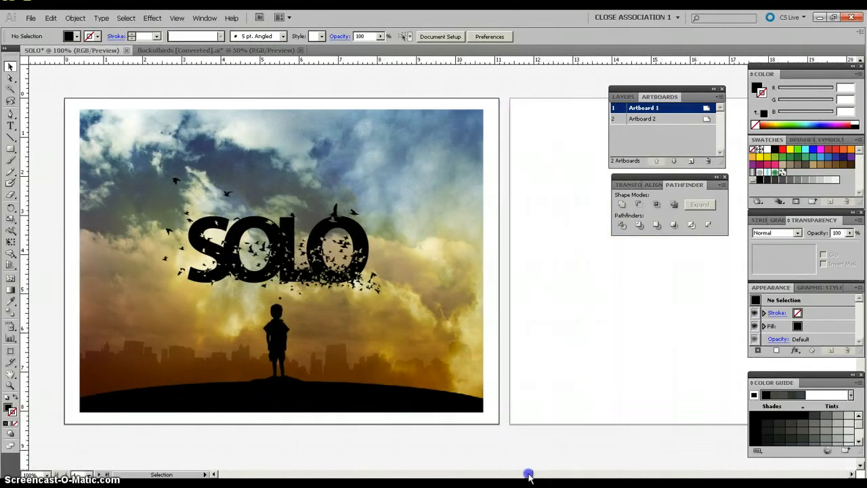
Step: Set the blending mode of the SOLO compound path on Artboard 1 to Overlay
{"action": "left_click", "coordinate": [280, 252]}
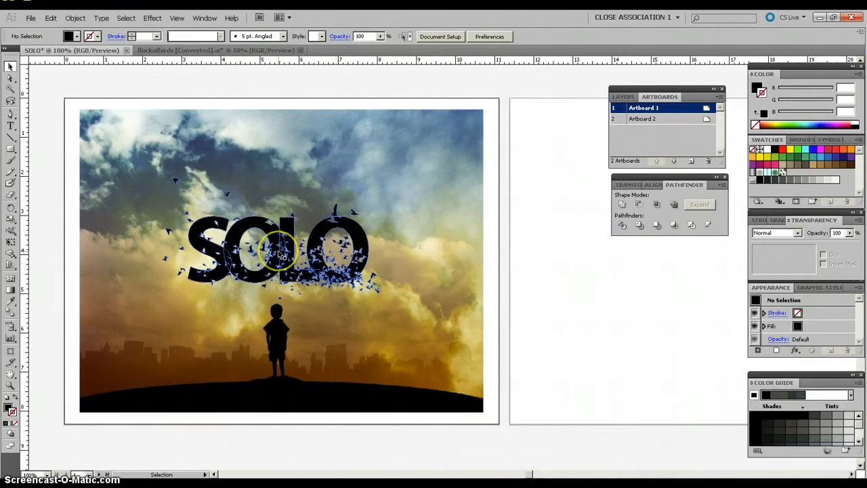
{"action": "left_click", "coordinate": [188, 217]}
{"action": "left_click", "coordinate": [10, 68]}
{"action": "left_click", "coordinate": [208, 280]}
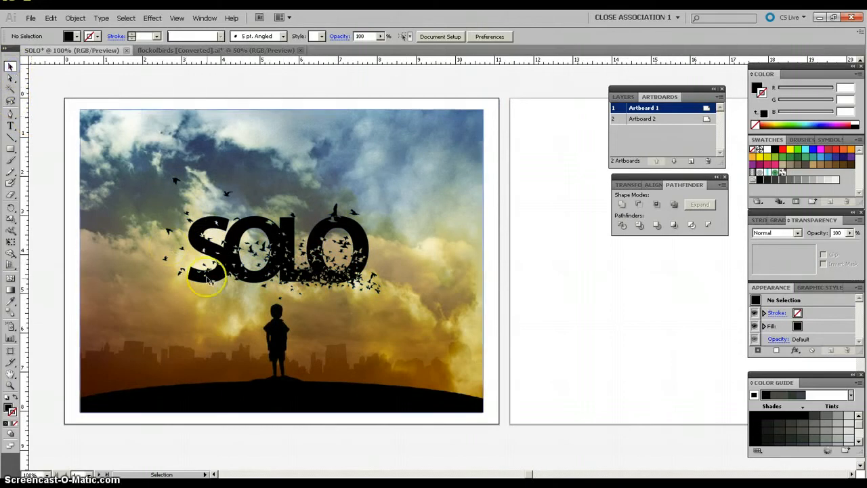
{"action": "left_click", "coordinate": [293, 270]}
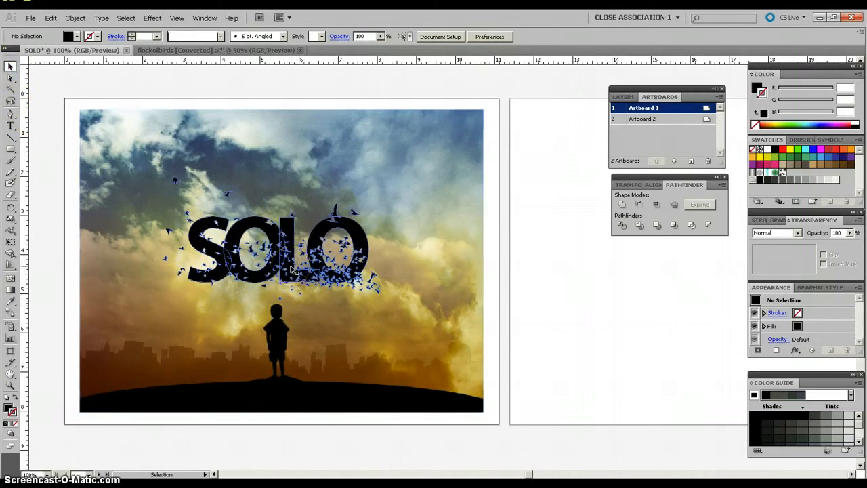
{"action": "left_click", "coordinate": [292, 269]}
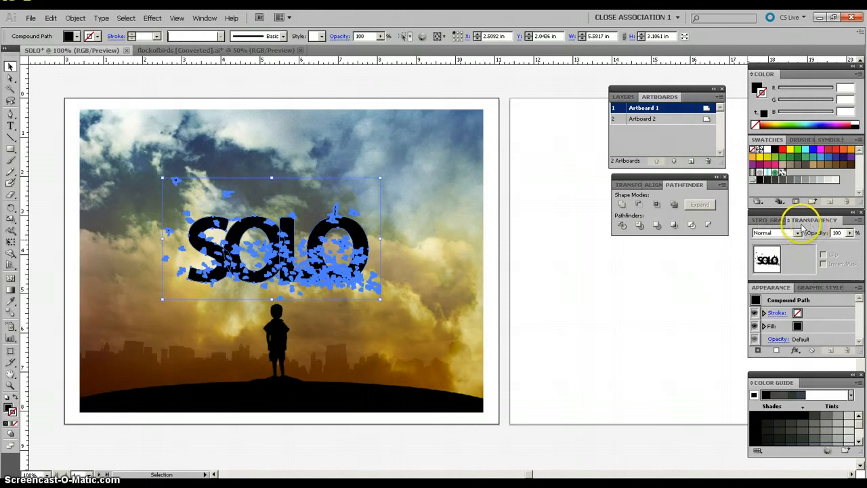
{"action": "left_click", "coordinate": [203, 19]}
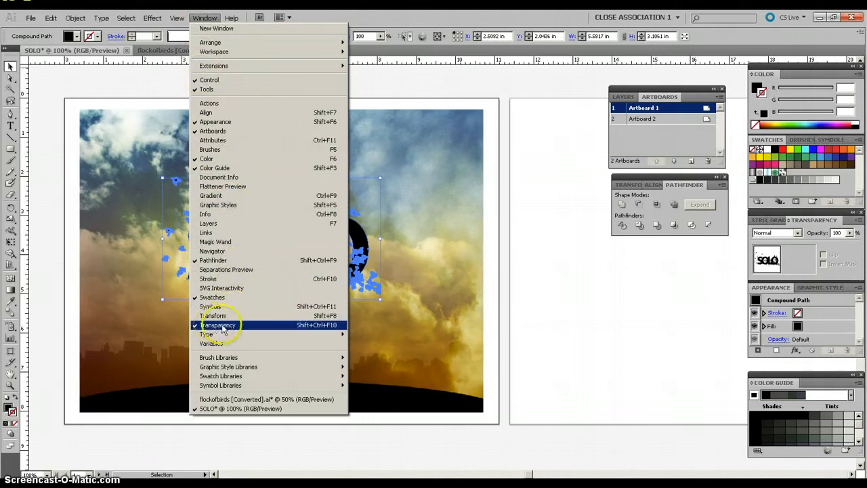
{"action": "left_click", "coordinate": [203, 19]}
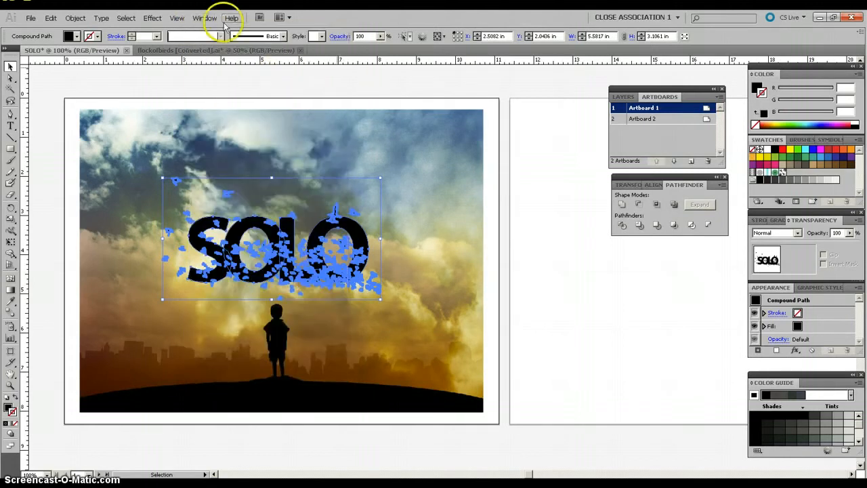
{"action": "left_click", "coordinate": [798, 233]}
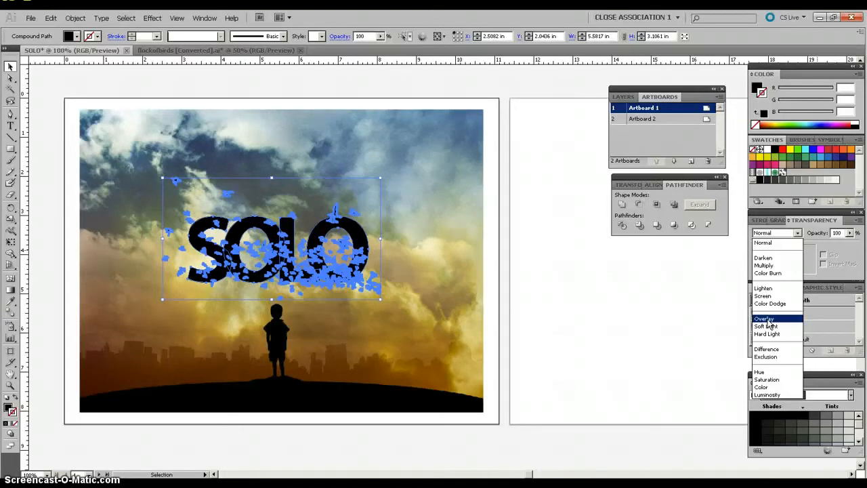
{"action": "left_click", "coordinate": [764, 319]}
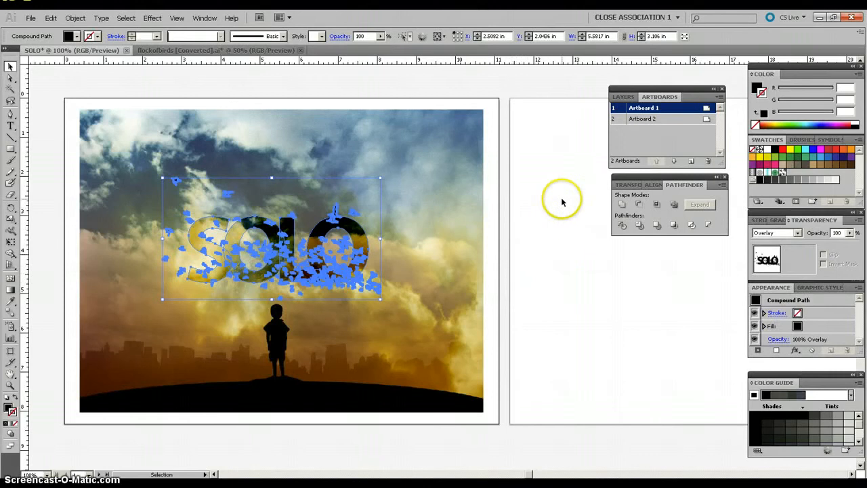
{"action": "left_click", "coordinate": [489, 141]}
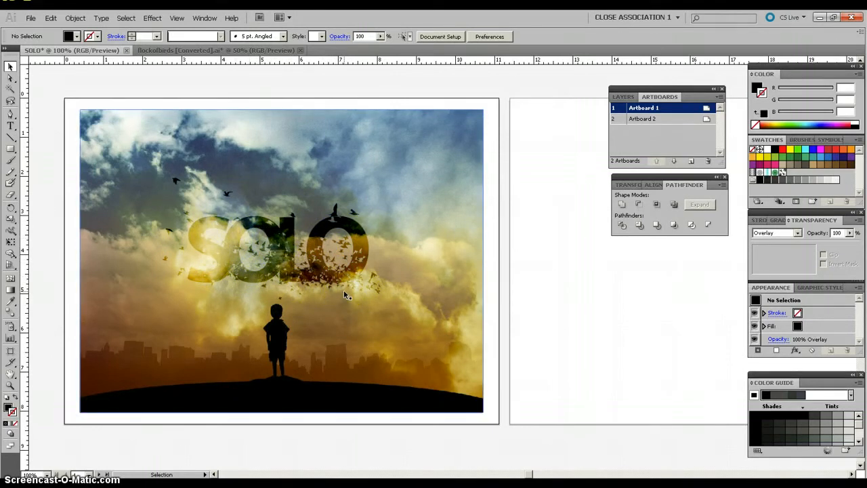
Step: Copy the SOLO compound path about 11.17 in horizontally onto Artboard 2, and place a copy of the photo behind it
{"action": "left_click", "coordinate": [331, 274]}
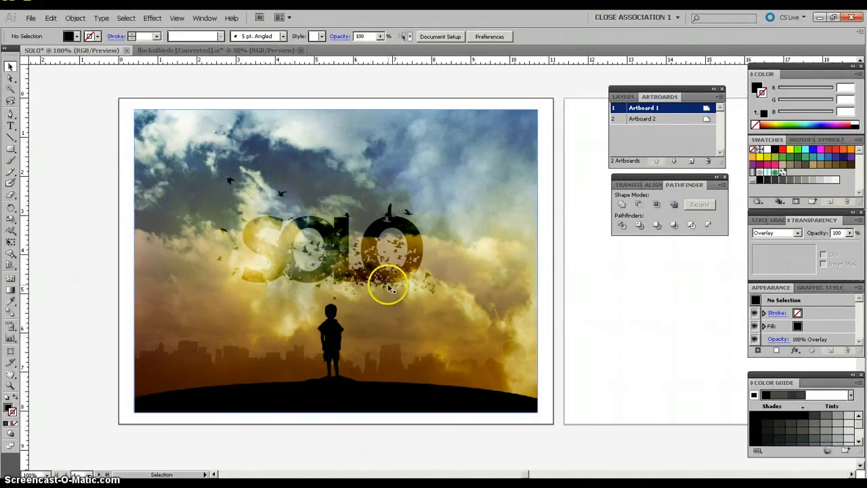
{"action": "left_click", "coordinate": [349, 262]}
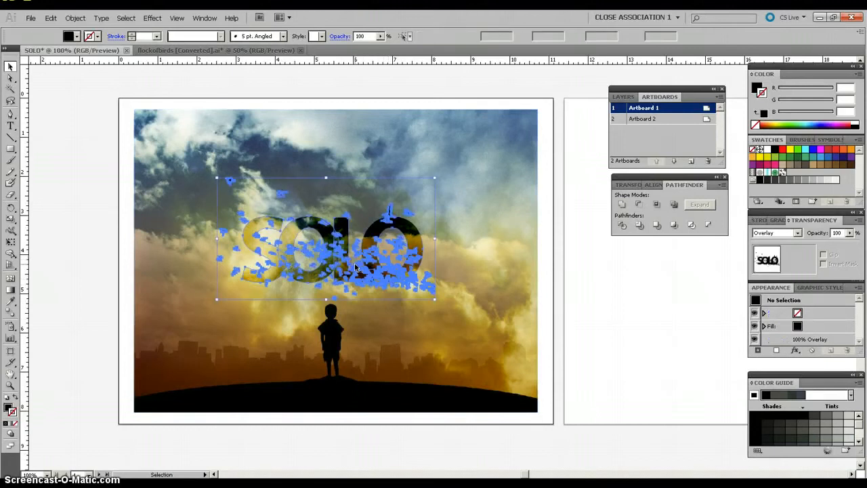
{"action": "left_click_drag", "start_coordinate": [527, 476], "coordinate": [540, 474]}
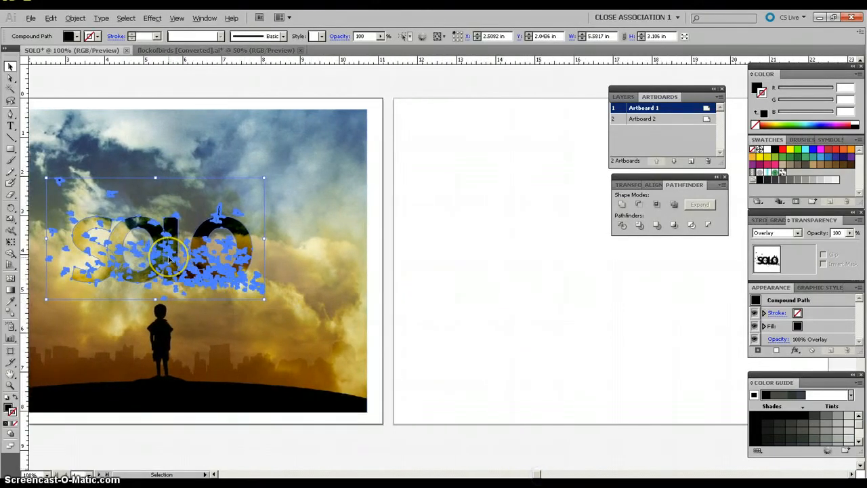
{"action": "left_click_drag", "start_coordinate": [169, 260], "coordinate": [607, 263]}
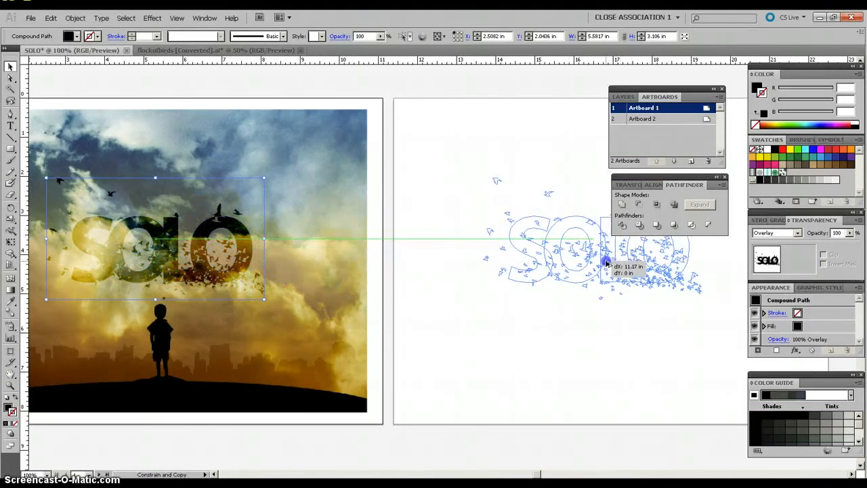
{"action": "left_click_drag", "start_coordinate": [606, 264], "coordinate": [607, 264]}
{"action": "left_click", "coordinate": [624, 354]}
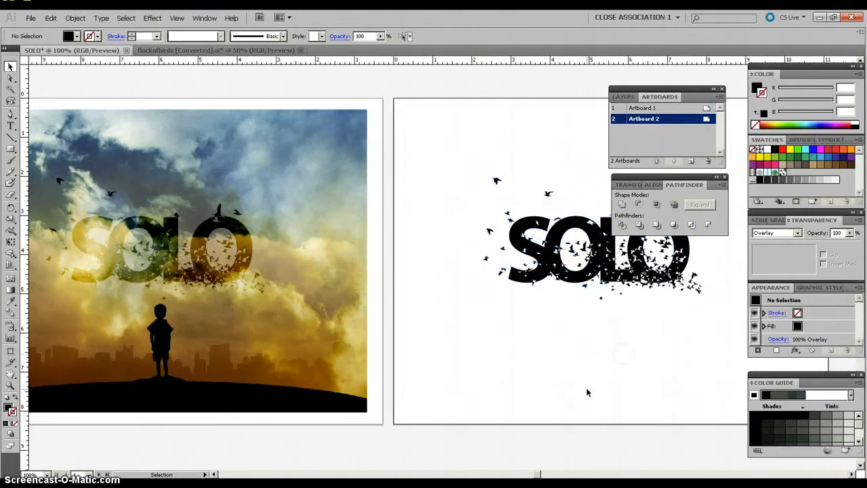
{"action": "left_click", "coordinate": [288, 286]}
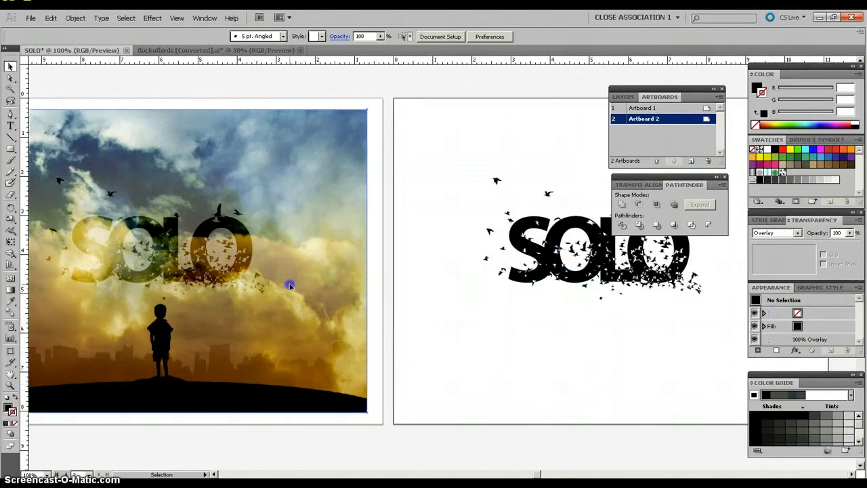
{"action": "left_click_drag", "start_coordinate": [290, 287], "coordinate": [713, 258]}
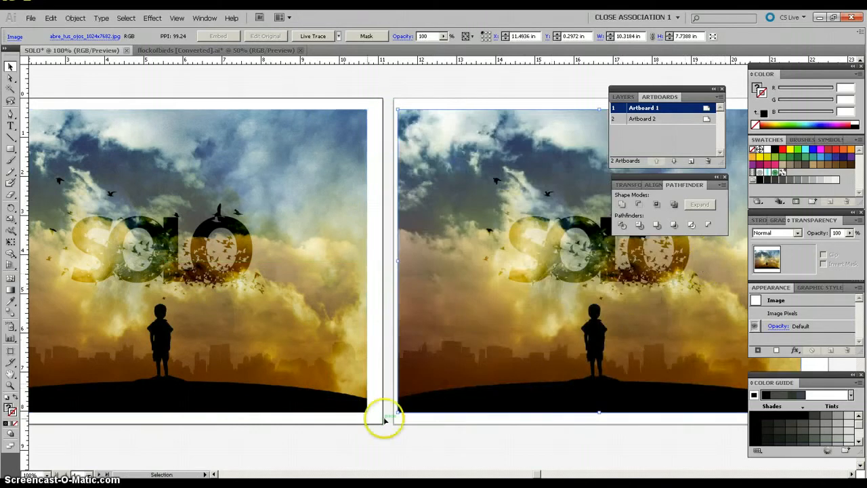
Step: Set the blending mode of the SOLO compound path on Artboard 2 to Normal
{"action": "left_click", "coordinate": [546, 265]}
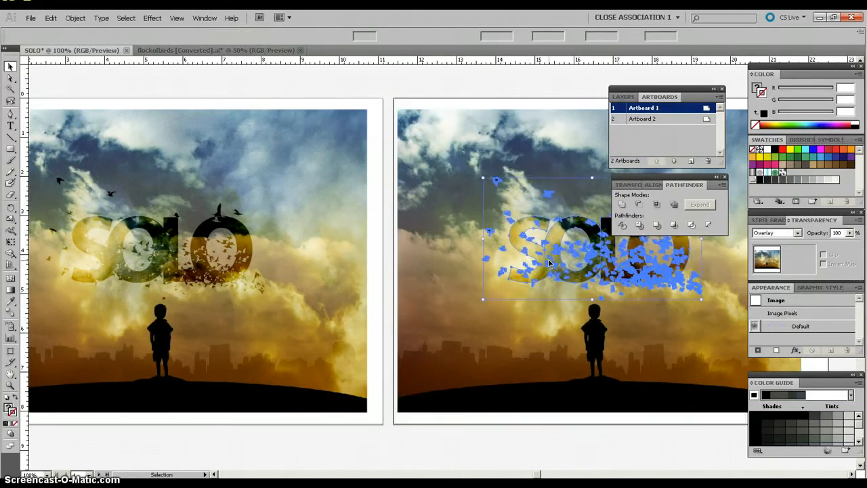
{"action": "left_click", "coordinate": [798, 233]}
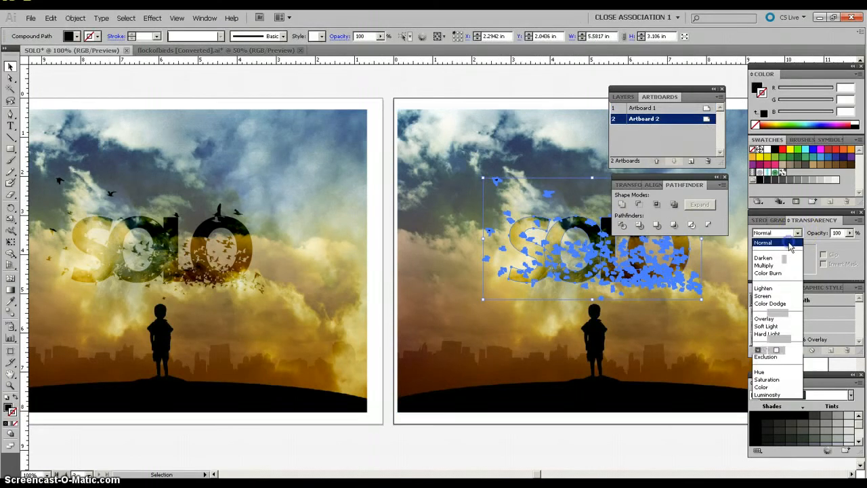
{"action": "left_click", "coordinate": [786, 242]}
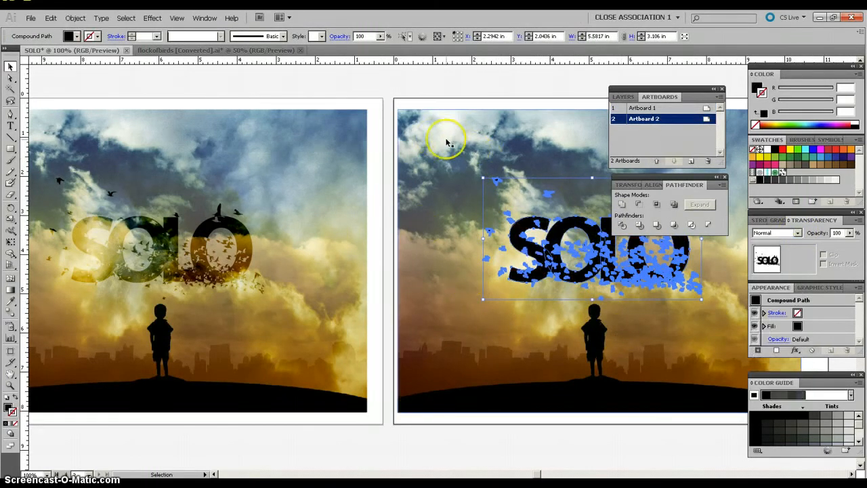
{"action": "left_click", "coordinate": [409, 87]}
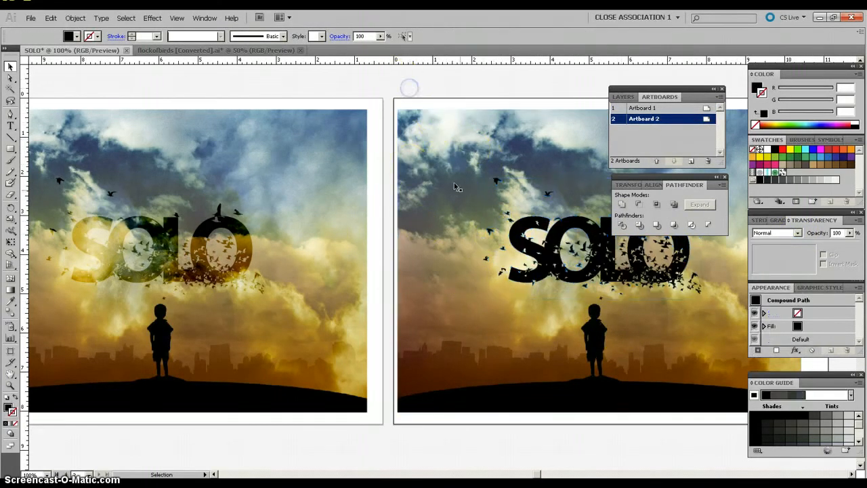
Step: Make a clipping mask on Artboard 2 from the SOLO compound path and the photo behind it, accepting the complex mask
{"action": "left_click", "coordinate": [443, 207]}
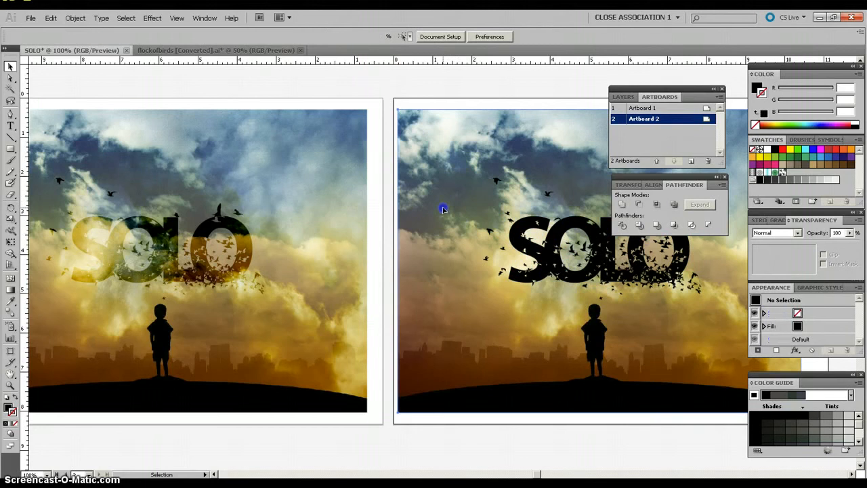
{"action": "left_click", "coordinate": [535, 254], "text": "shift"}
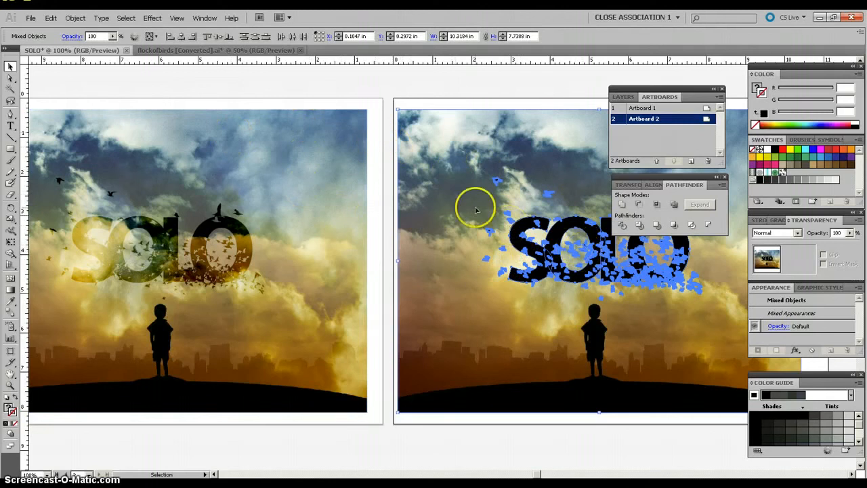
{"action": "left_click", "coordinate": [73, 19]}
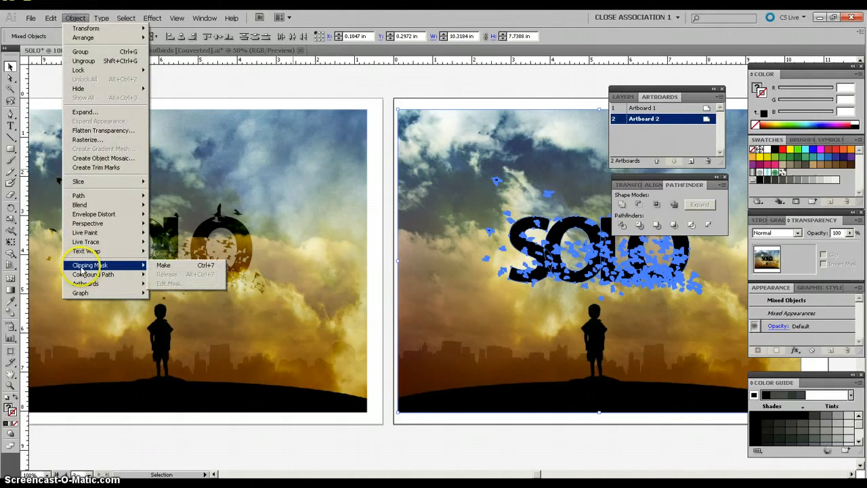
{"action": "left_click", "coordinate": [169, 265]}
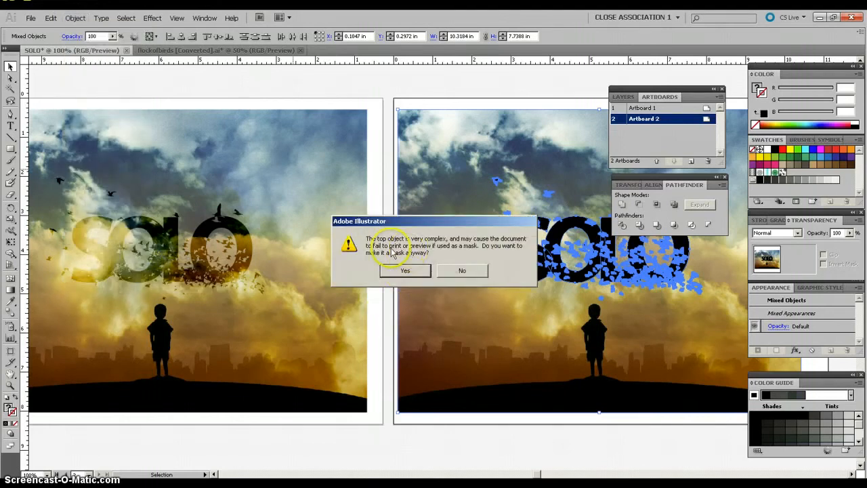
{"action": "left_click", "coordinate": [421, 271]}
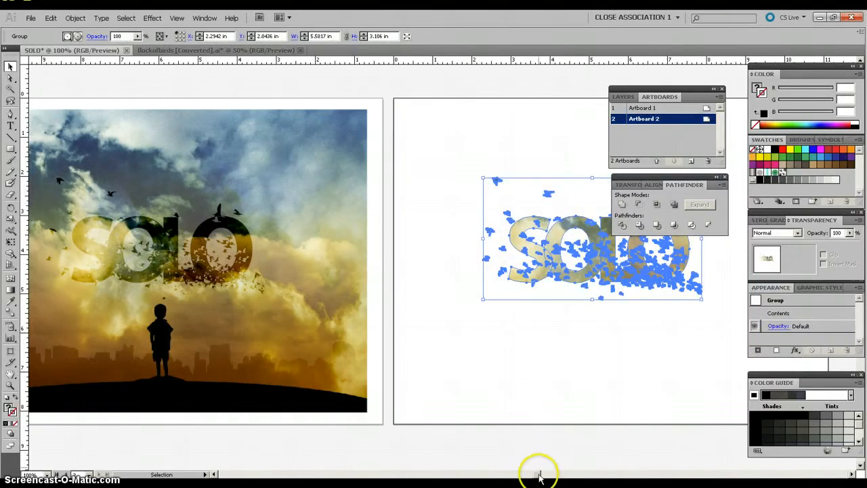
{"action": "left_click_drag", "start_coordinate": [539, 476], "coordinate": [552, 476]}
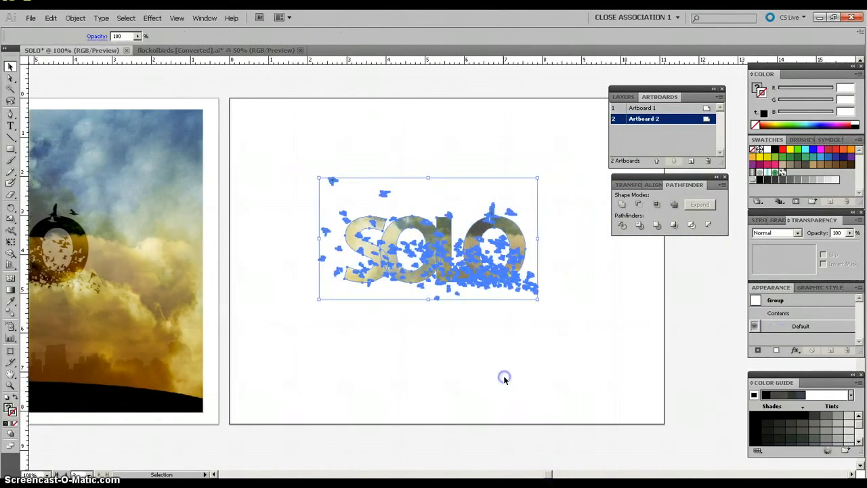
{"action": "left_click", "coordinate": [504, 378]}
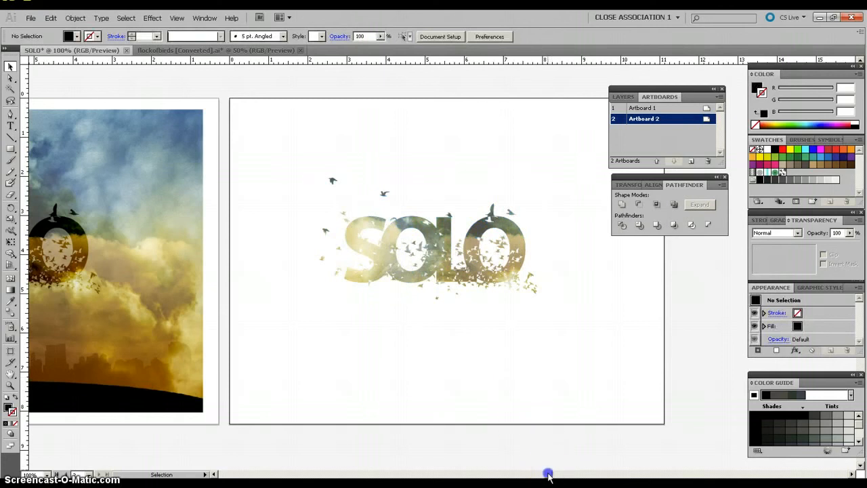
Step: Inside the clipping group, scale the photo to about 6.37 x 4.78 in and position the boy's silhouette within the letter L
{"action": "mouse_move", "coordinate": [548, 476]}
{"action": "left_mouse_down"}
{"action": "mouse_move", "coordinate": [530, 474]}
{"action": "mouse_move", "coordinate": [549, 471]}
{"action": "left_mouse_up"}
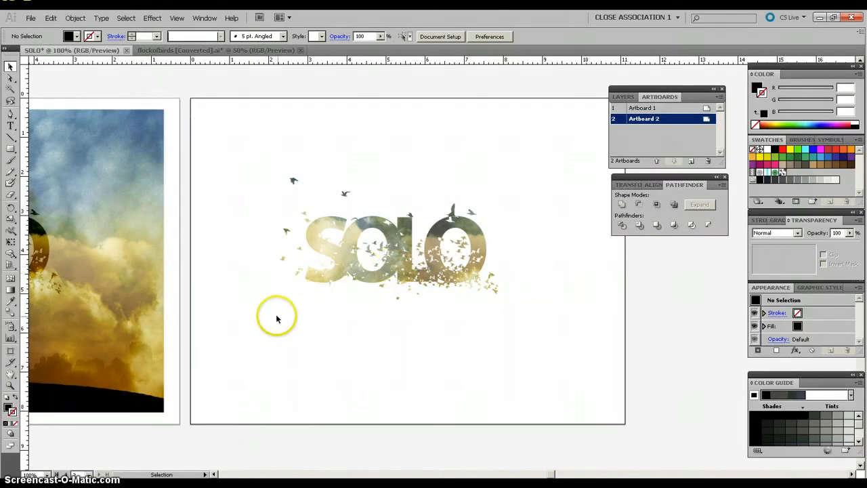
{"action": "double_click", "coordinate": [405, 266]}
{"action": "left_click", "coordinate": [389, 171]}
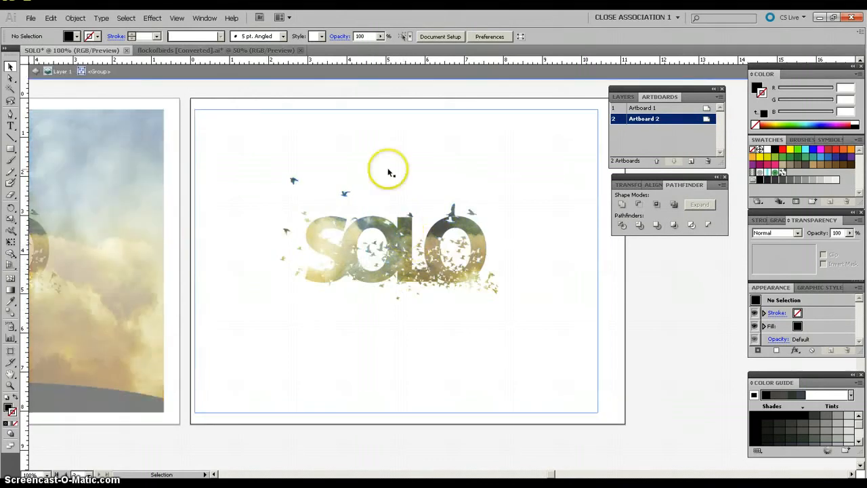
{"action": "left_click", "coordinate": [393, 119]}
{"action": "left_click", "coordinate": [199, 113]}
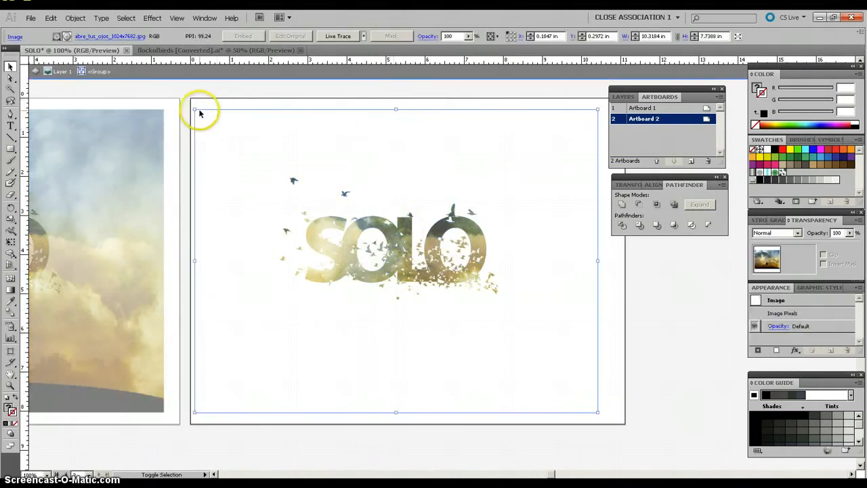
{"action": "left_click_drag", "start_coordinate": [195, 109], "coordinate": [257, 158]}
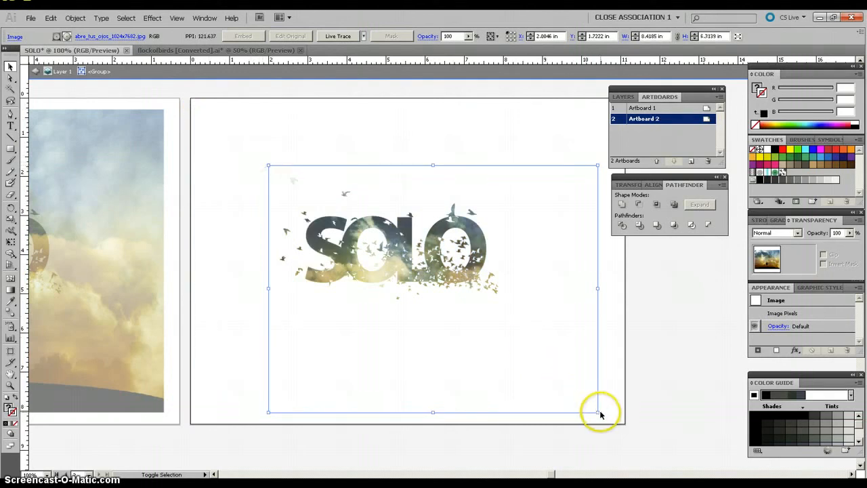
{"action": "left_click_drag", "start_coordinate": [599, 410], "coordinate": [524, 353]}
{"action": "left_click_drag", "start_coordinate": [491, 311], "coordinate": [496, 293]}
{"action": "left_click_drag", "start_coordinate": [441, 313], "coordinate": [467, 295]}
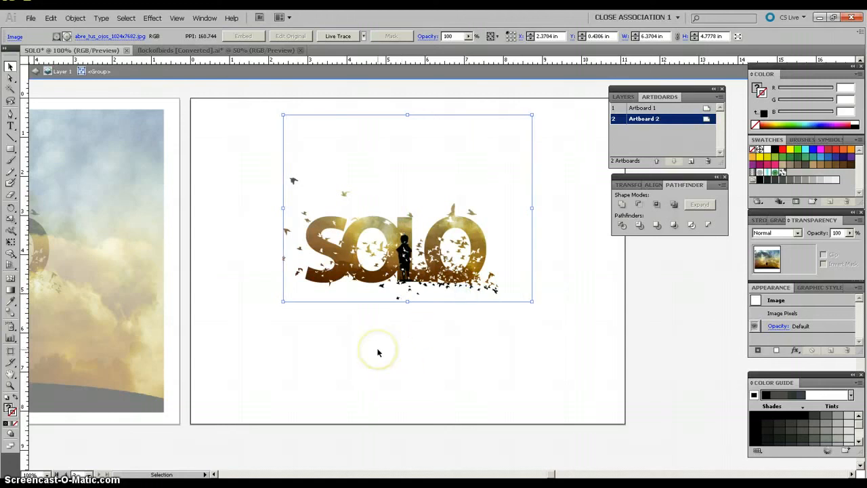
{"action": "left_click", "coordinate": [378, 353]}
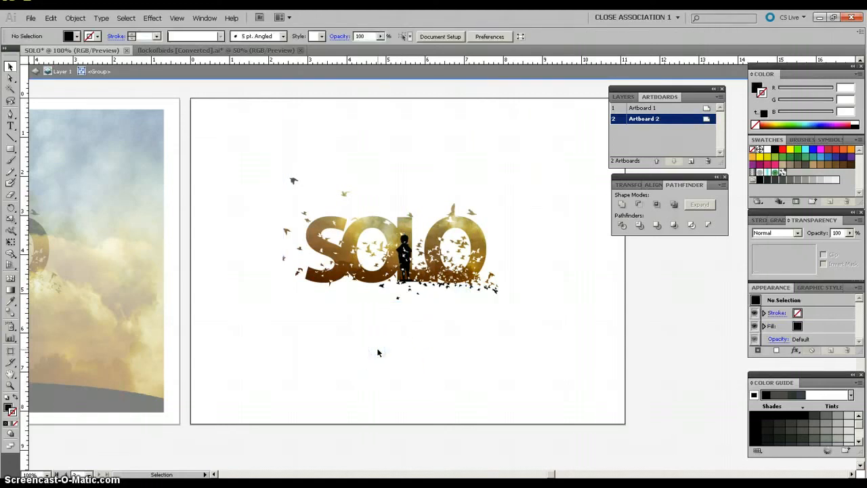
{"action": "double_click", "coordinate": [251, 359]}
Step: Enlarge the clipped SOLO group to about 7.86 x 4.37 in, place it near the middle of Artboard 2, and view both artboards
{"action": "left_click_drag", "start_coordinate": [516, 173], "coordinate": [257, 333]}
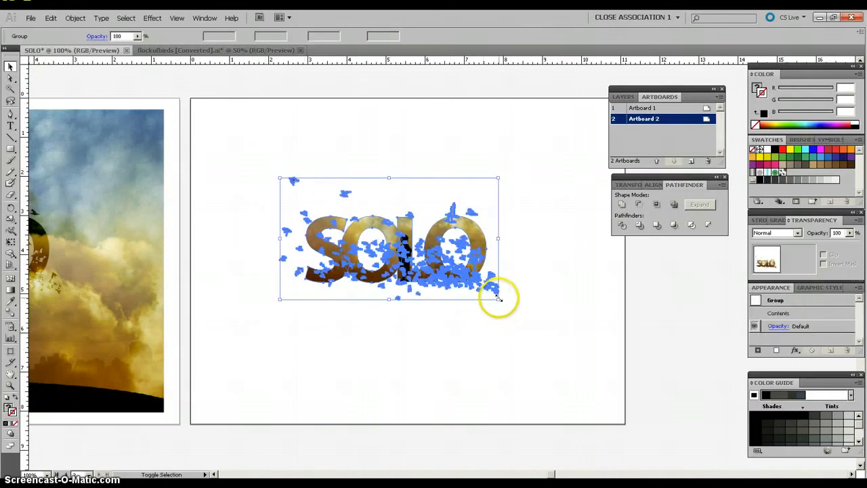
{"action": "left_click_drag", "start_coordinate": [498, 300], "coordinate": [575, 389]}
{"action": "left_click_drag", "start_coordinate": [453, 290], "coordinate": [420, 273]}
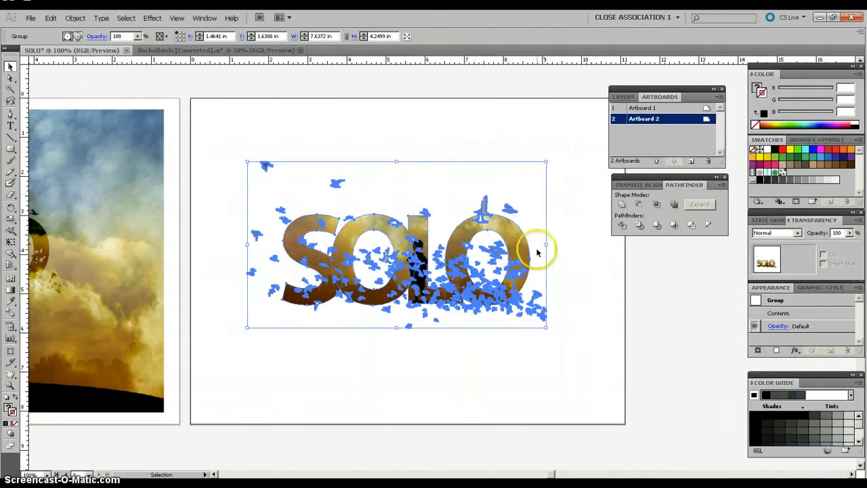
{"action": "left_click_drag", "start_coordinate": [546, 244], "coordinate": [555, 244]}
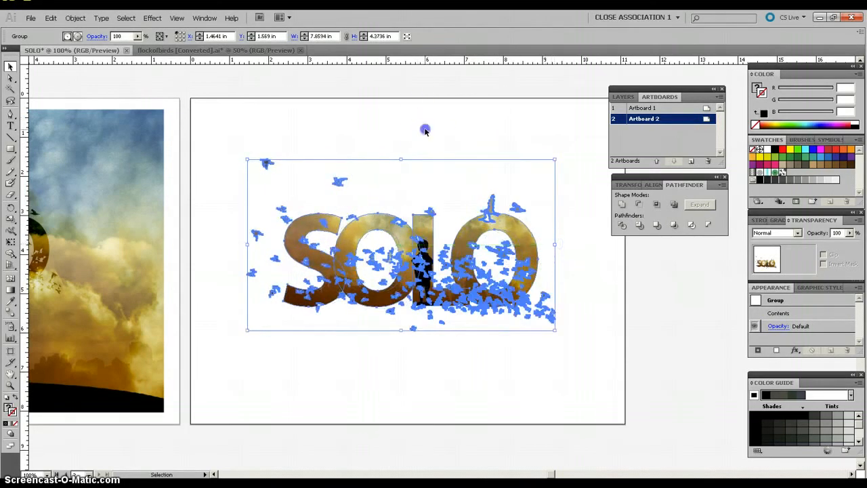
{"action": "left_click", "coordinate": [424, 130]}
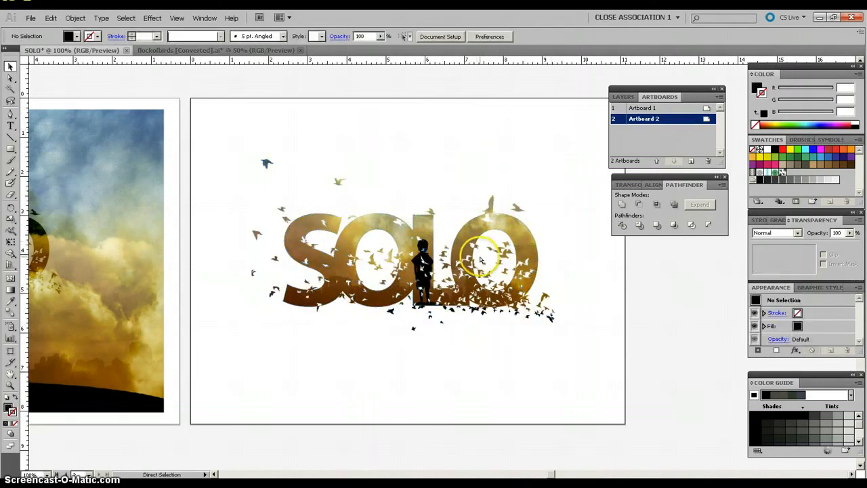
{"action": "key", "text": "ctrl+minus"}
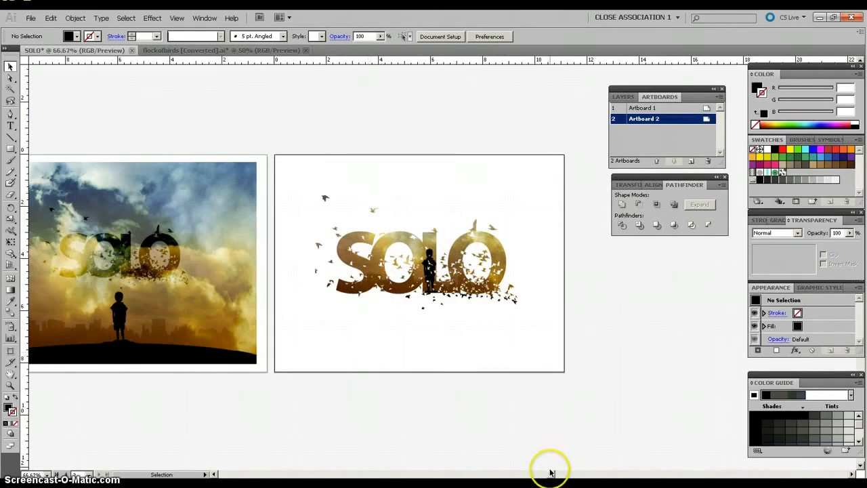
{"action": "left_click_drag", "start_coordinate": [549, 474], "coordinate": [545, 476]}
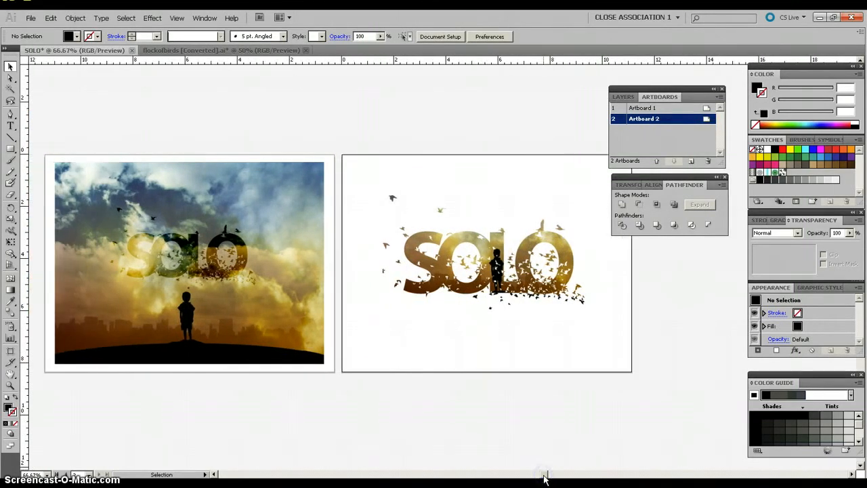